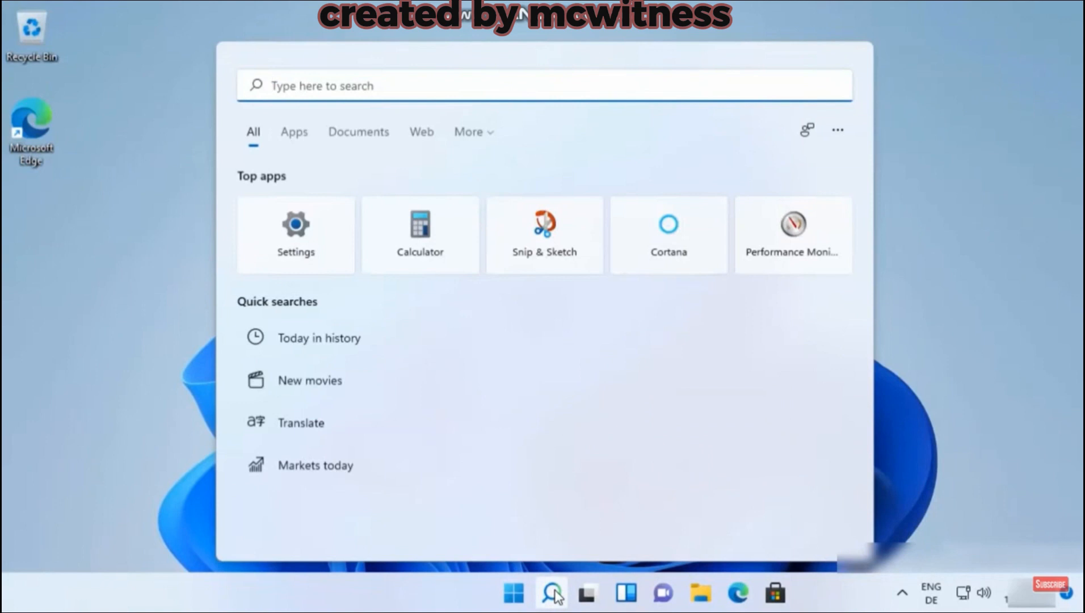
Search Windows for "partition" and open the Create and format hard disk partitions tool
text(part)
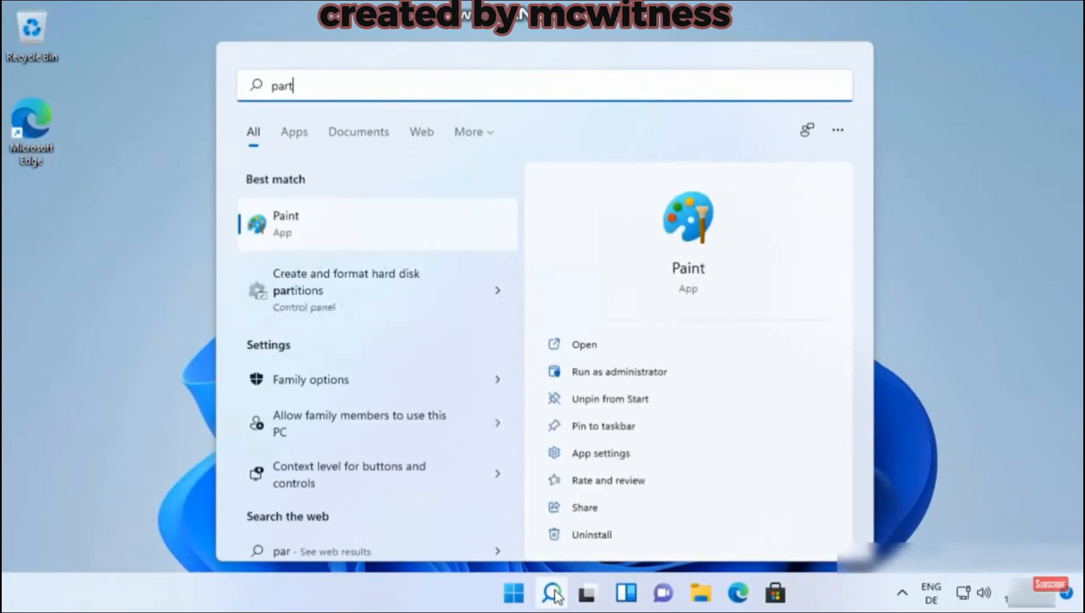
text(ition)
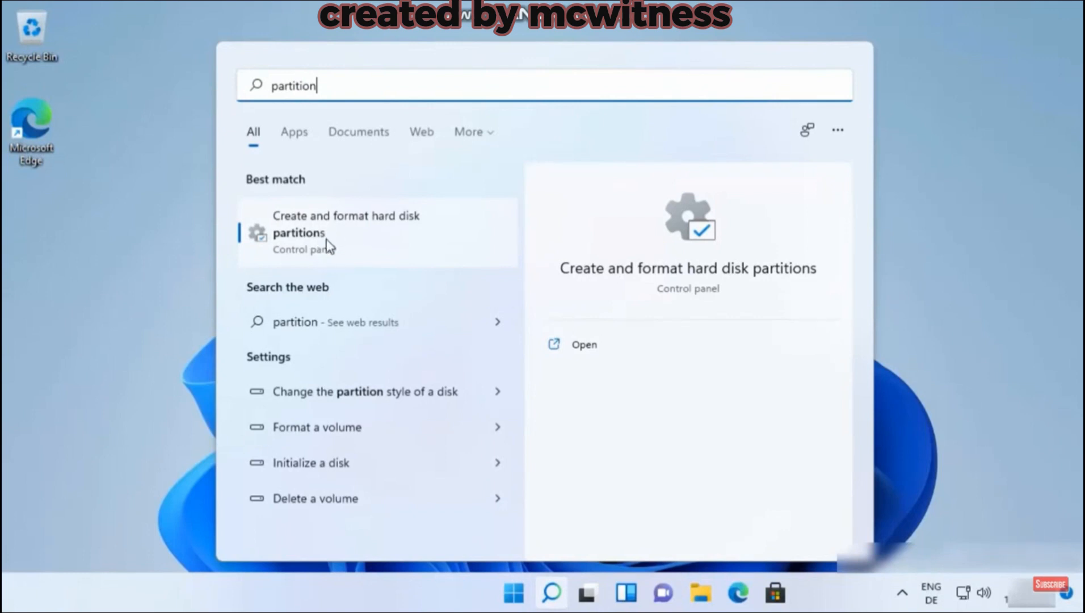
click(334, 242)
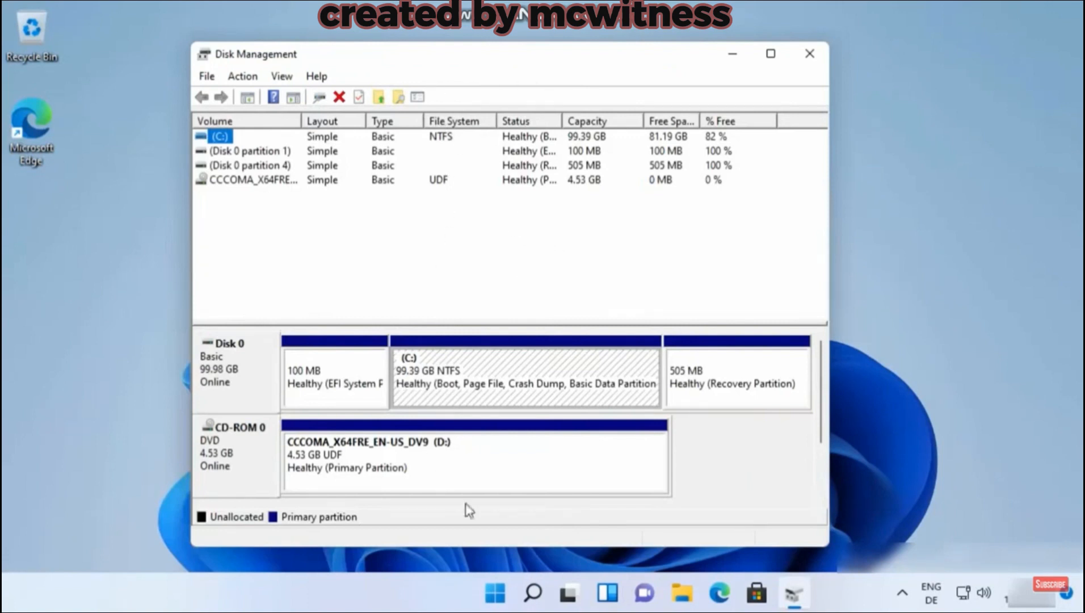
click(532, 593)
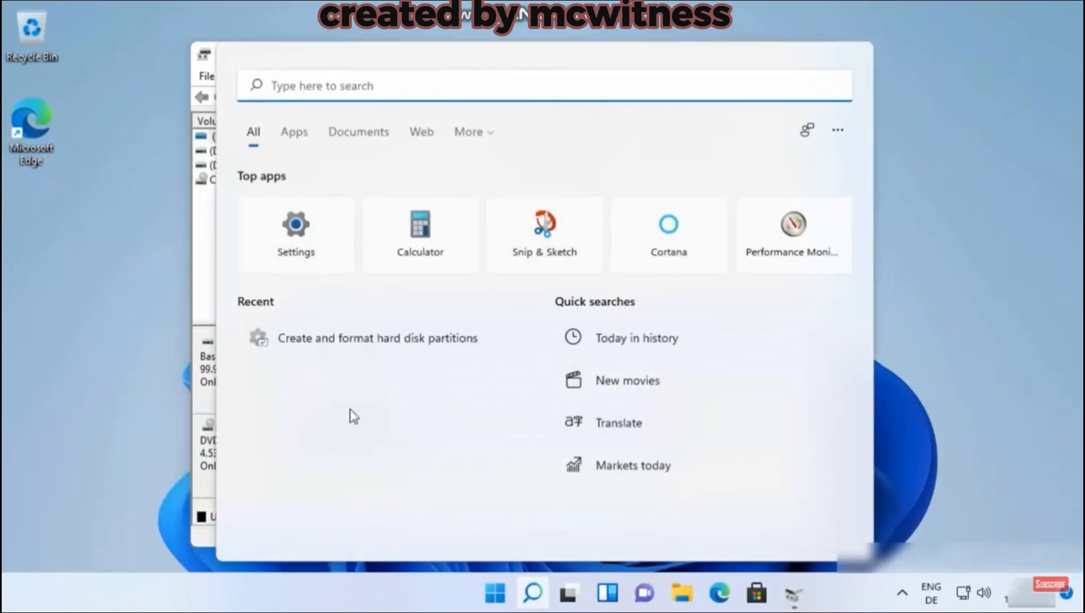
click(972, 389)
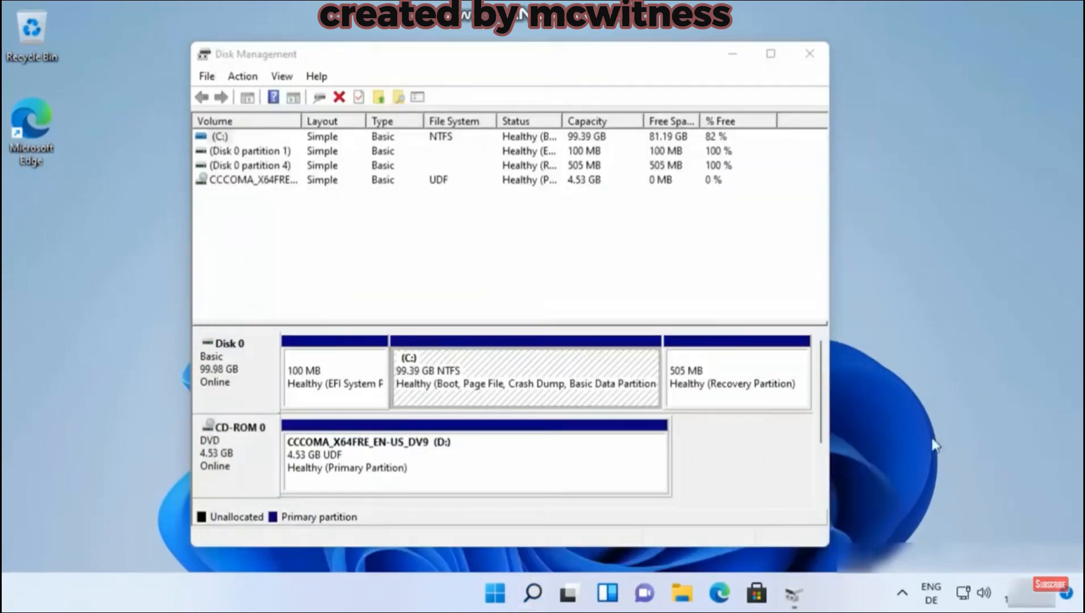
Open Computer Management for This PC from File Explorer and show its Disk Management view
click(682, 594)
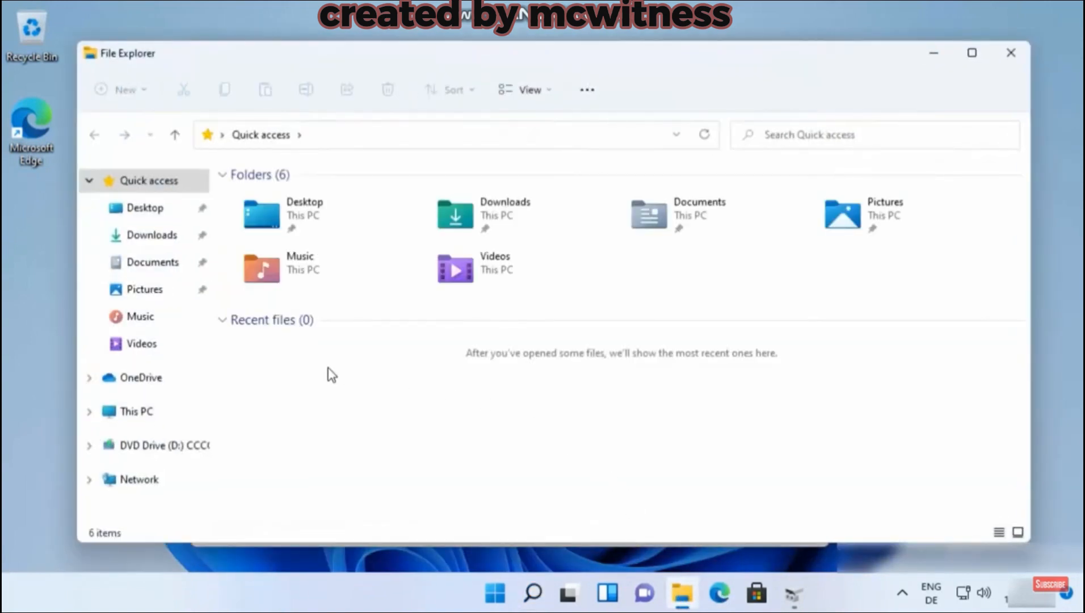
click(90, 180)
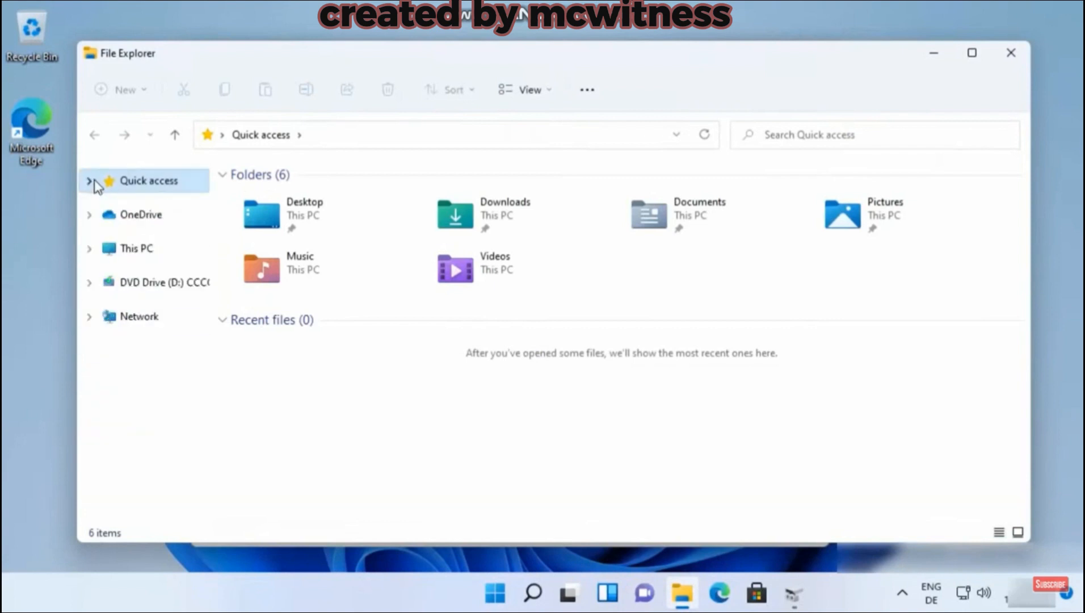
right_click(152, 259)
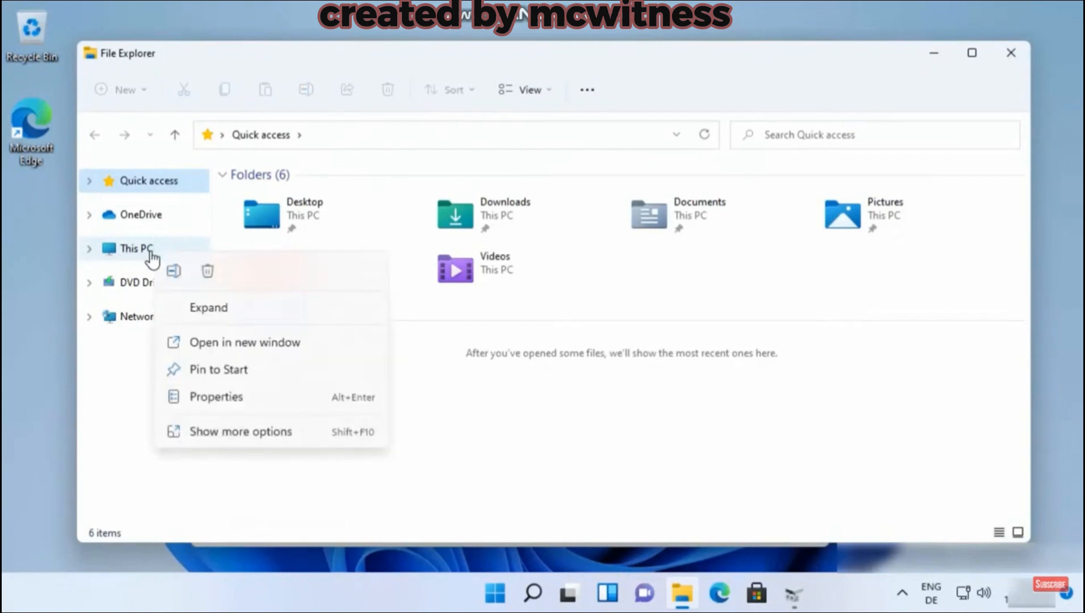
click(227, 433)
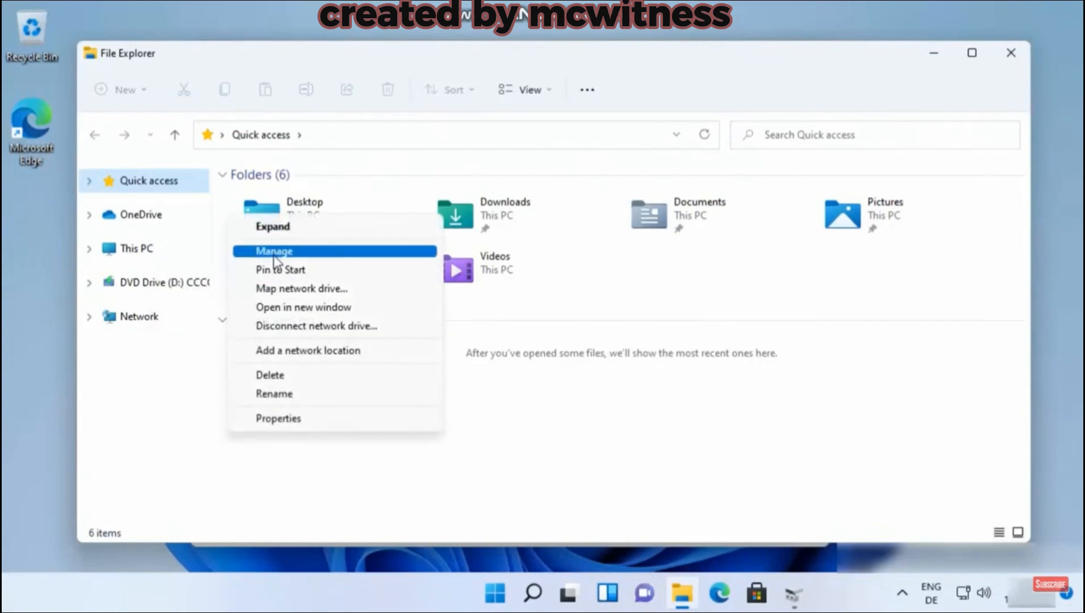
click(276, 258)
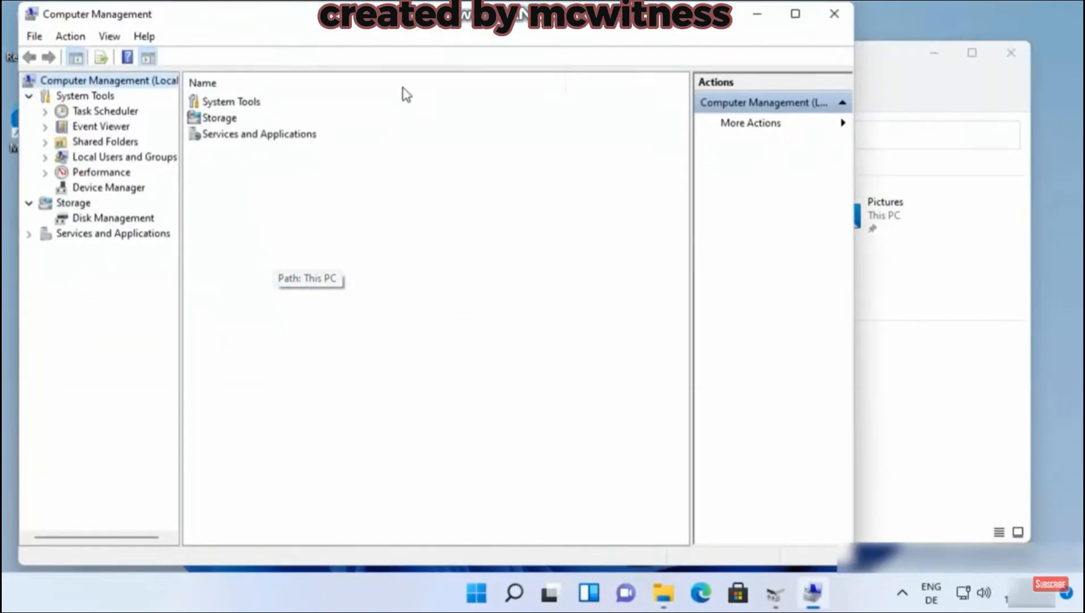
drag(375, 26, 500, 33)
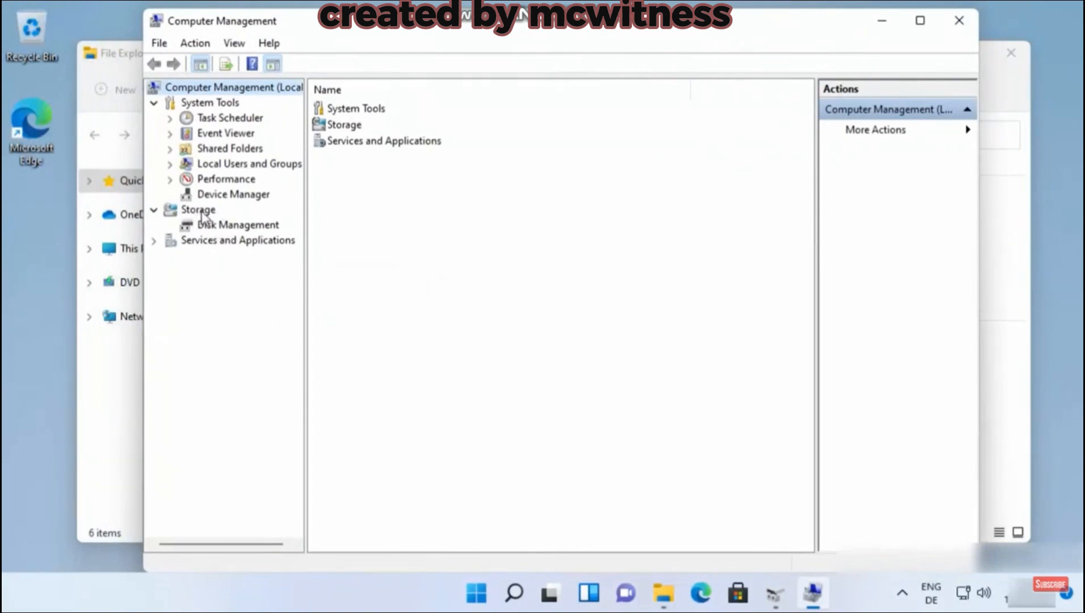
click(225, 227)
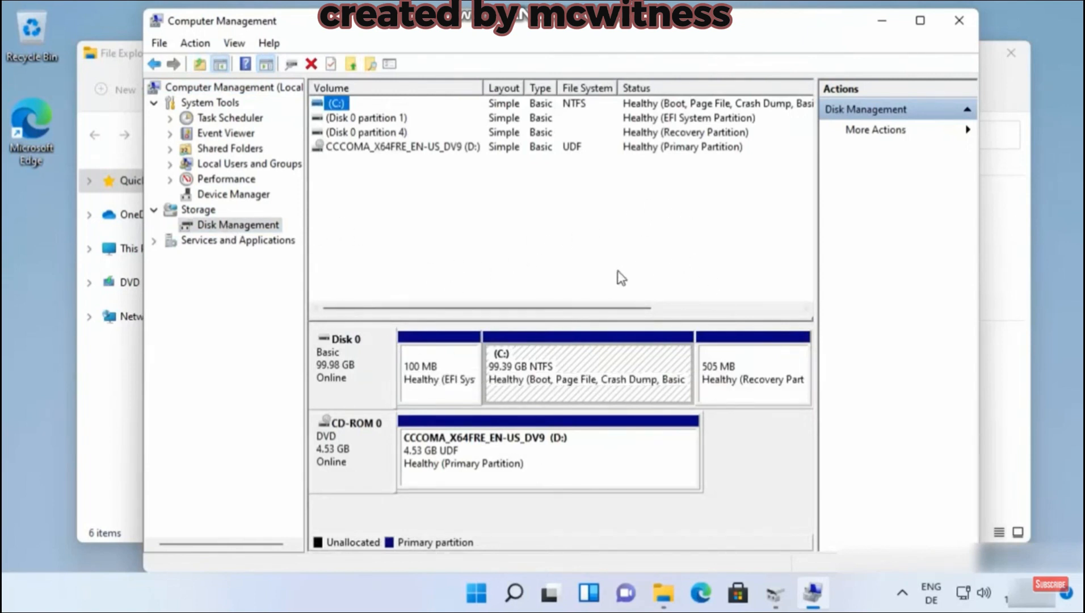
Close Computer Management and return to the standalone Disk Management window, maximized with File Explorer out of the way
click(959, 25)
click(932, 55)
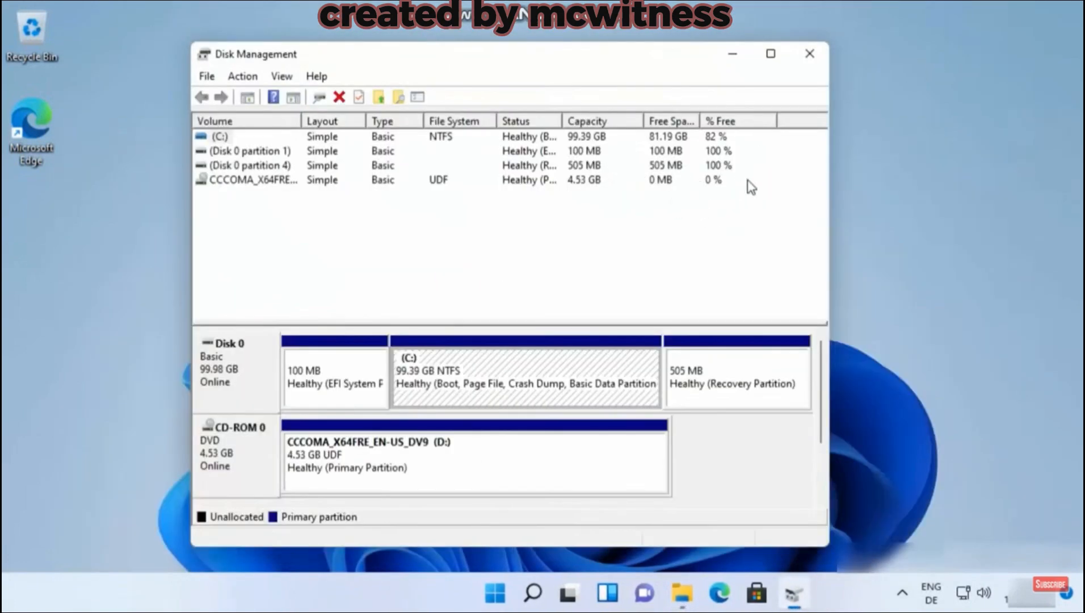
click(771, 55)
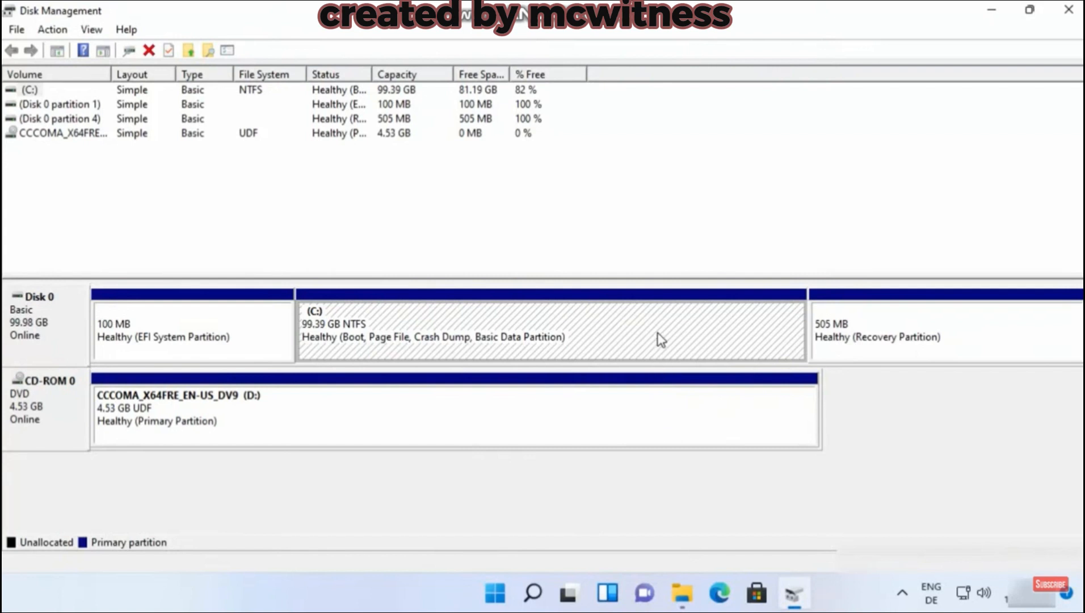
Examine the existing drives under This PC in File Explorer, then return to Disk Management
click(682, 594)
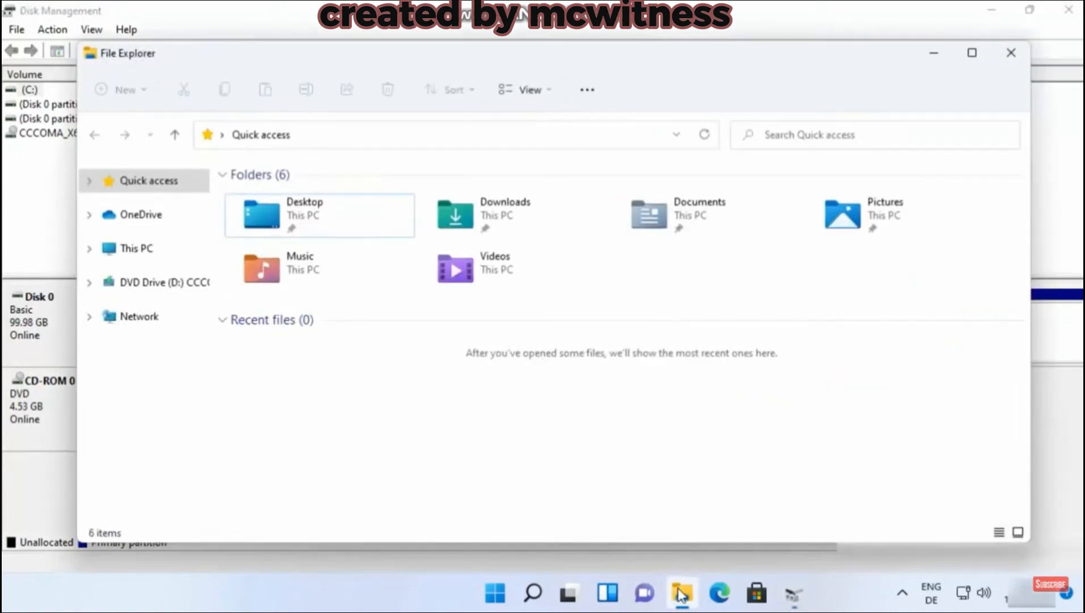
click(147, 252)
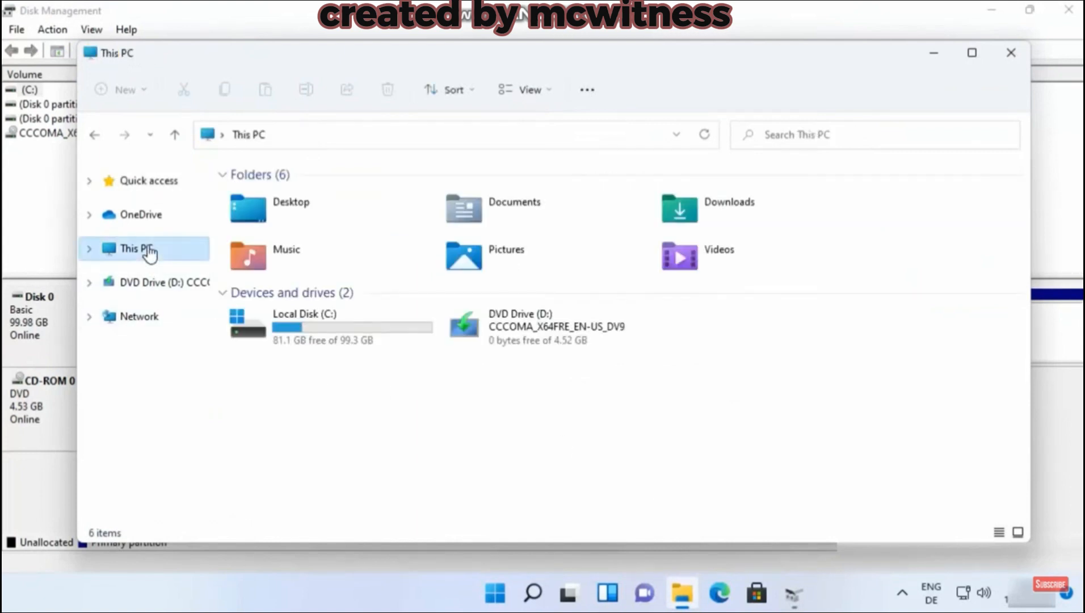
click(442, 420)
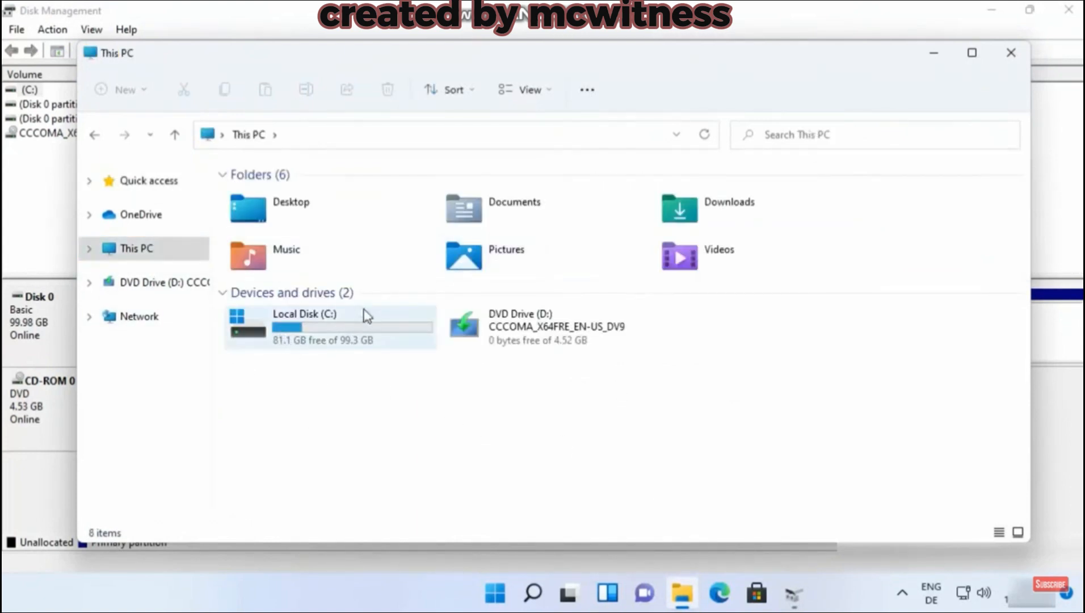
mouse_move(284, 320)
click(384, 559)
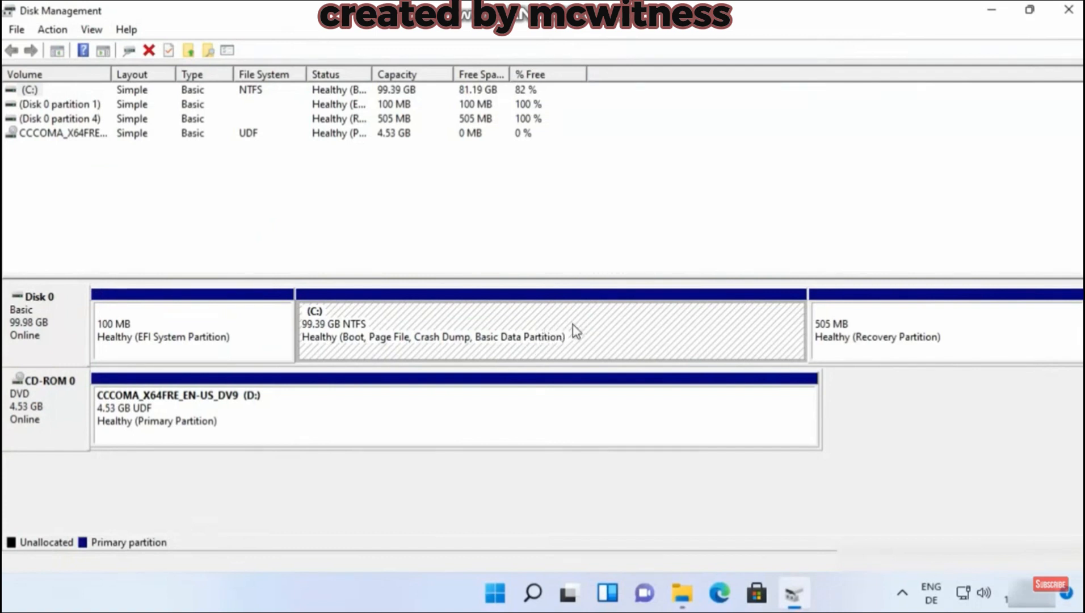
Shrink the C: volume on Disk 0 by 10000 MB
right_click(626, 332)
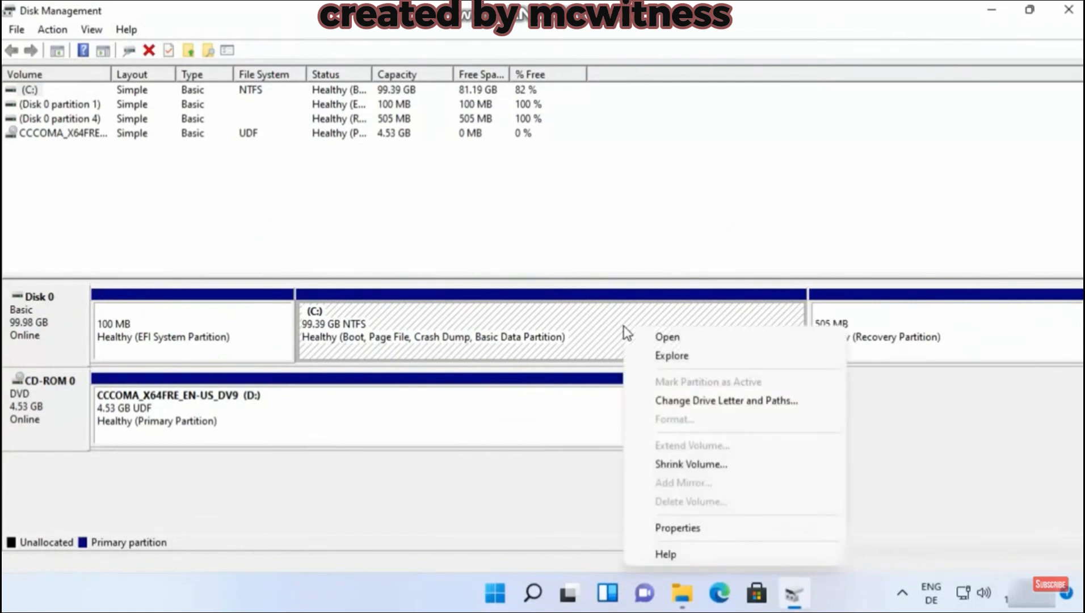
click(675, 465)
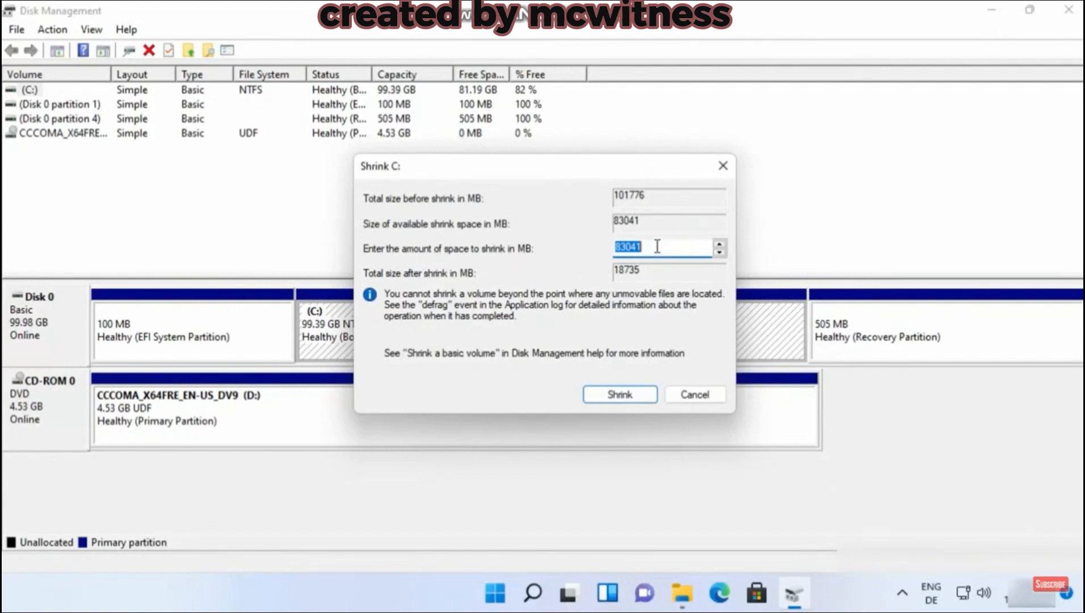
drag(501, 165, 596, 166)
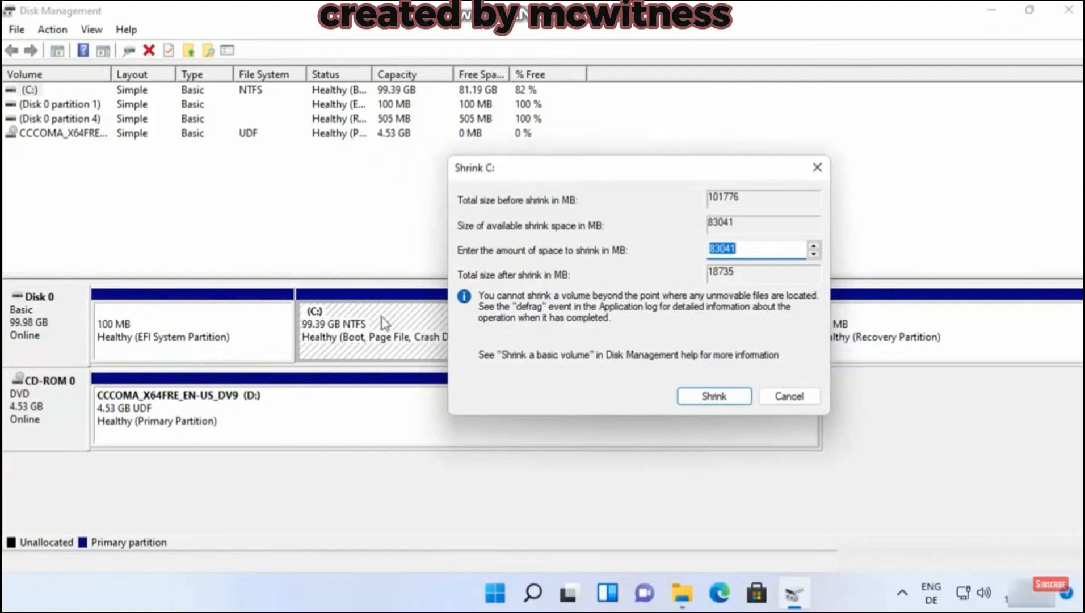
click(748, 248)
key(BackSpace)
key(BackSpace)
key(BackSpace)
key(BackSpace)
key(BackSpace)
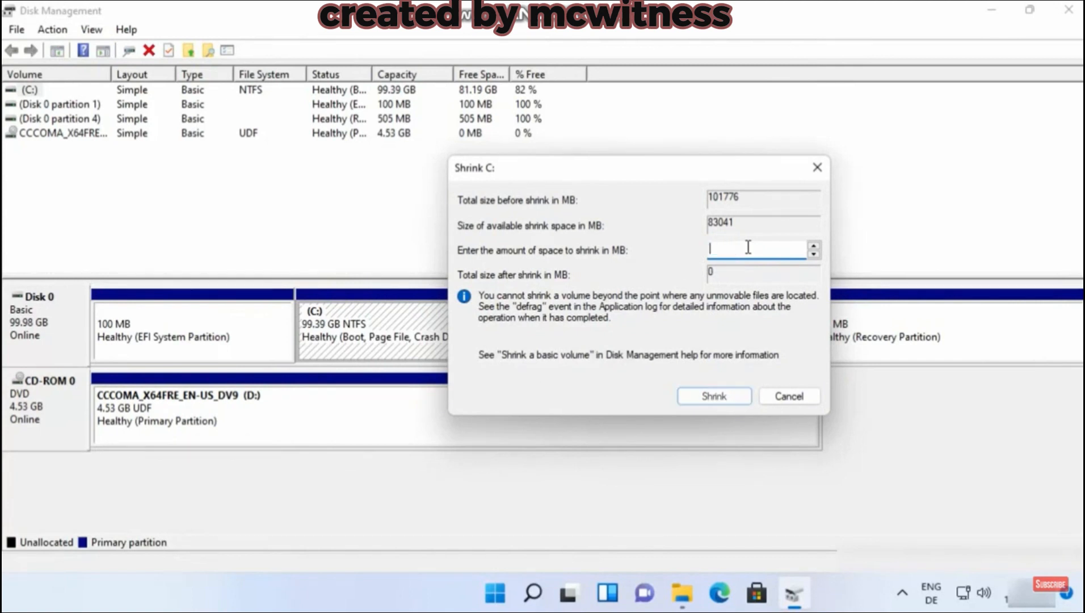
text(1000)
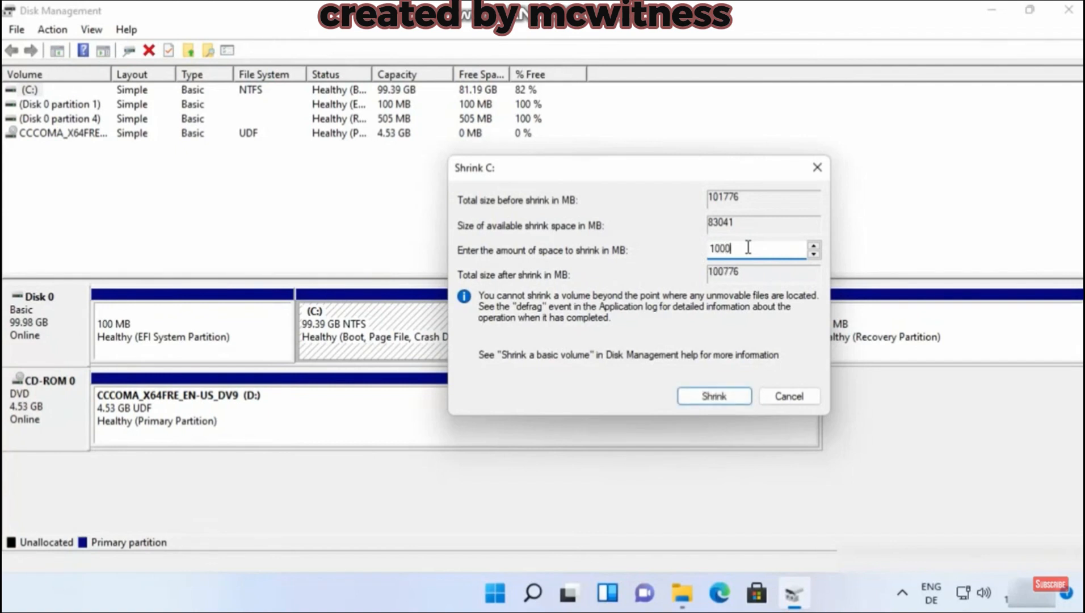
text(0)
click(713, 397)
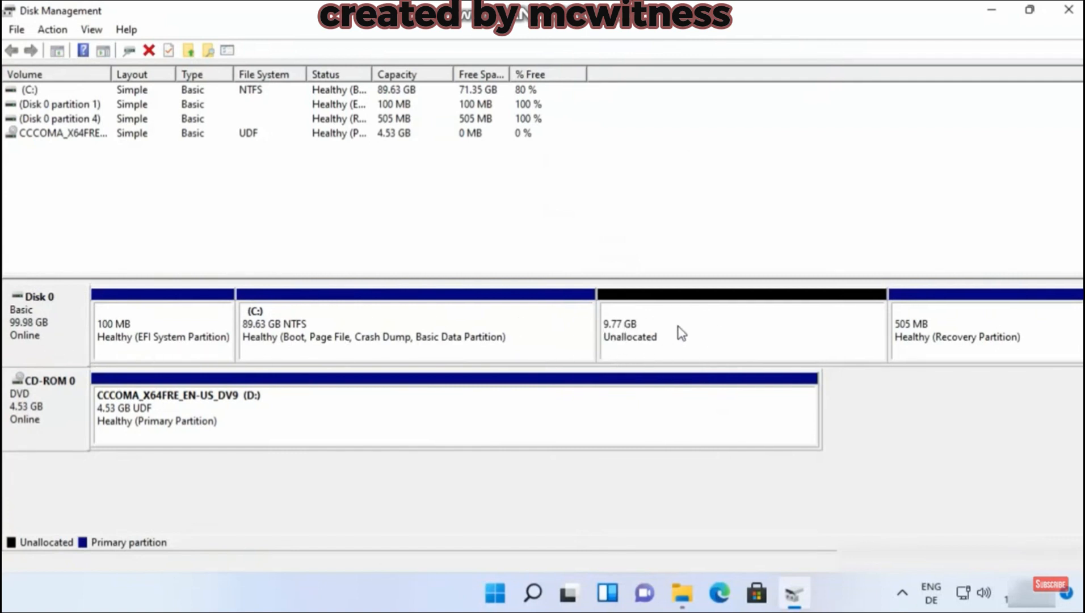
Start a new simple volume in the unallocated space on Disk 0, accepting the maximum size of 9999 MB
click(720, 337)
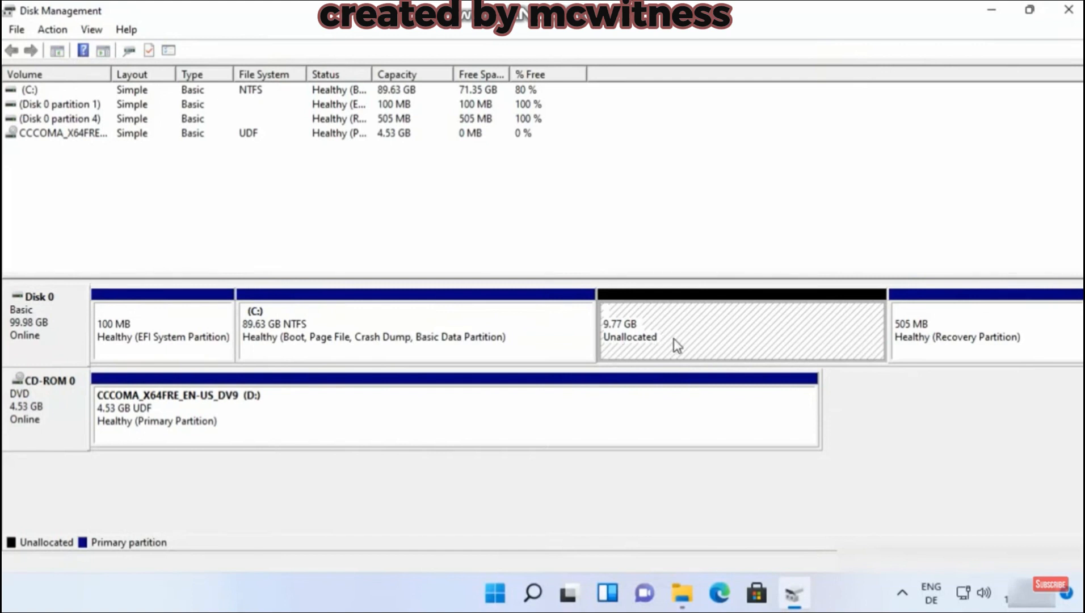
right_click(719, 328)
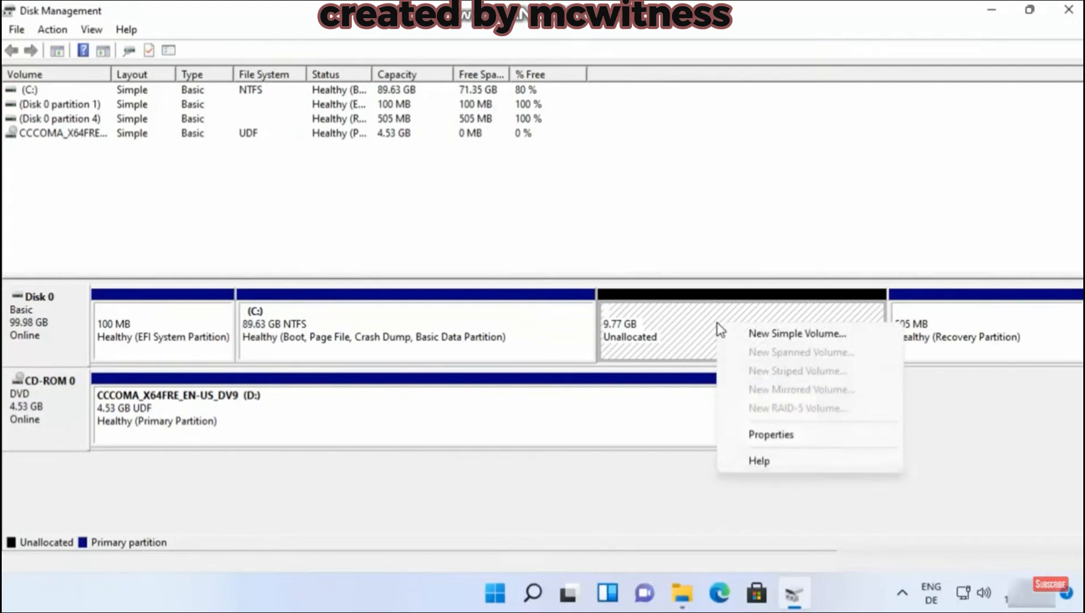
click(753, 336)
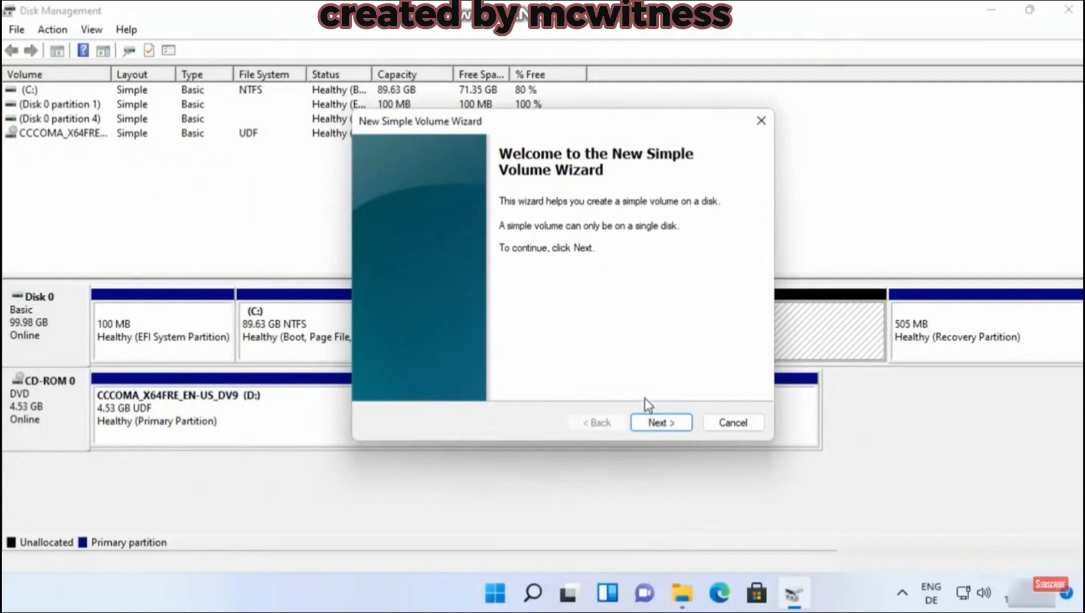
click(658, 424)
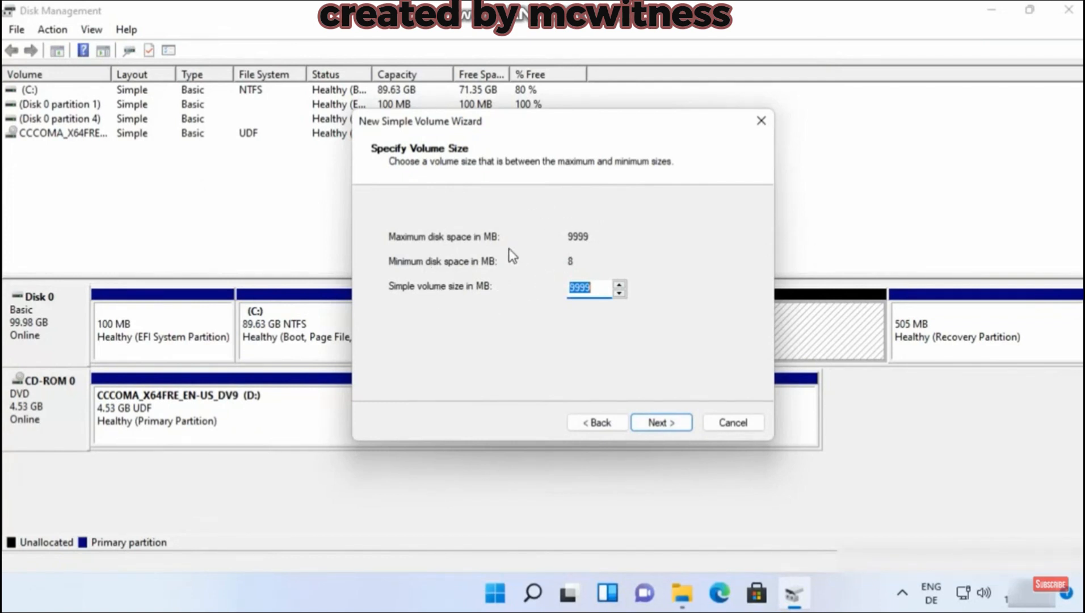
click(647, 426)
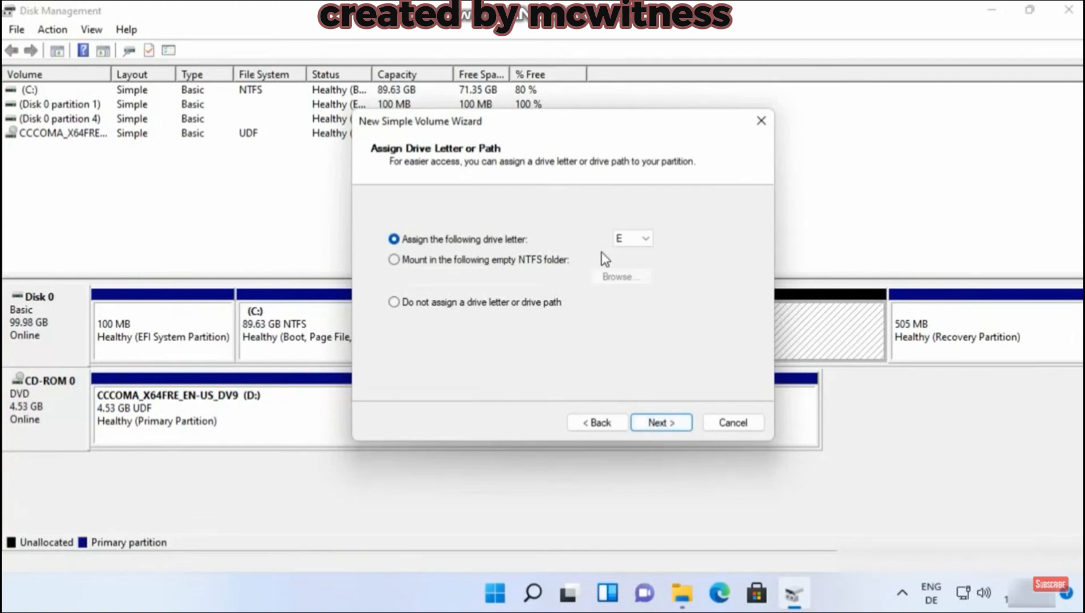
Check which drive letters are in use under This PC and assign letter E to the new volume
click(681, 593)
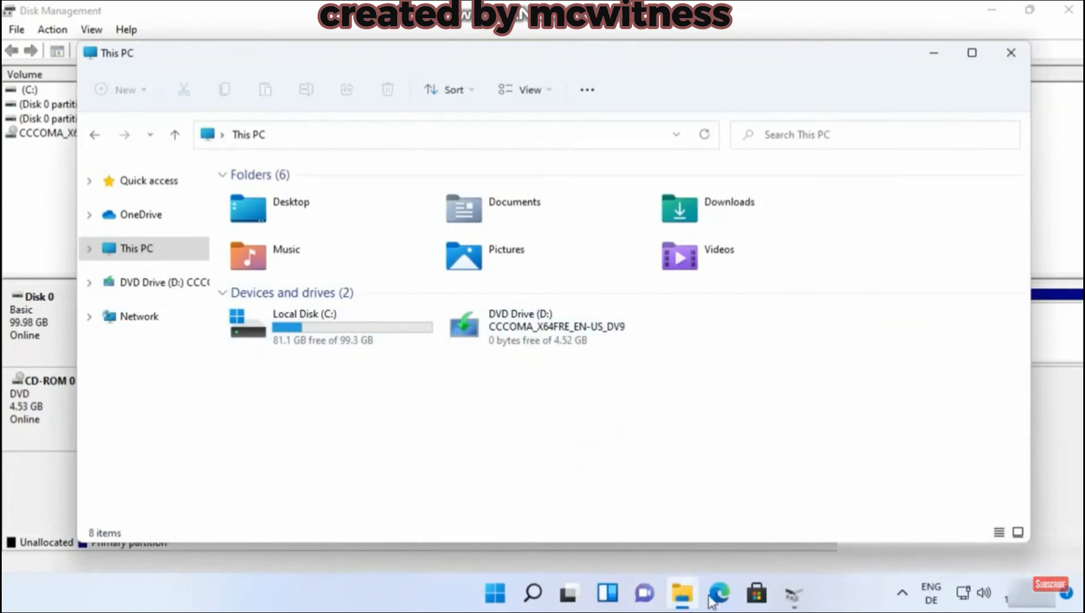
click(794, 593)
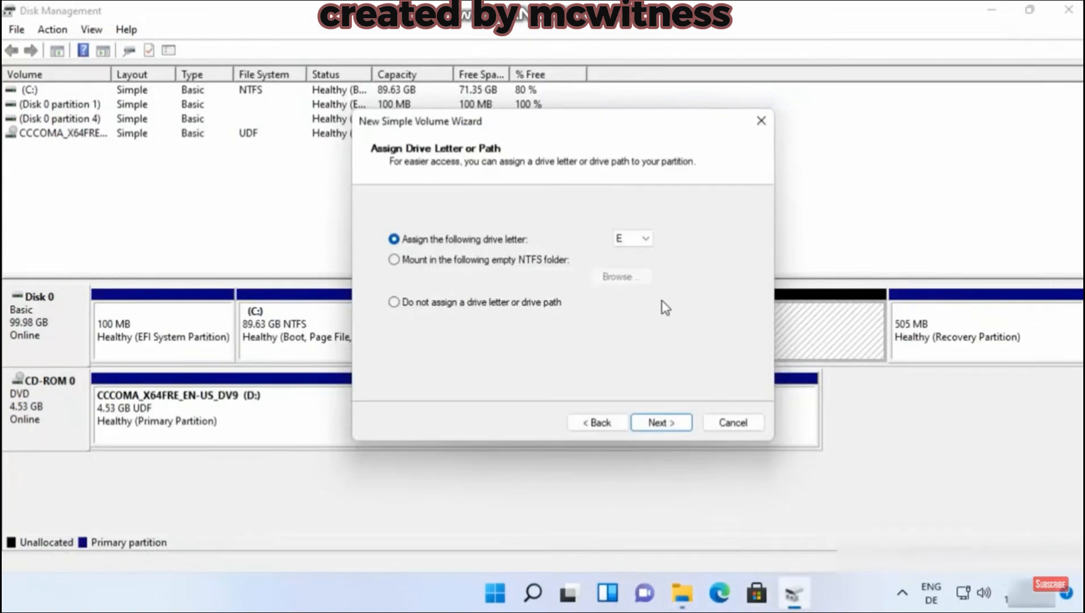
click(626, 237)
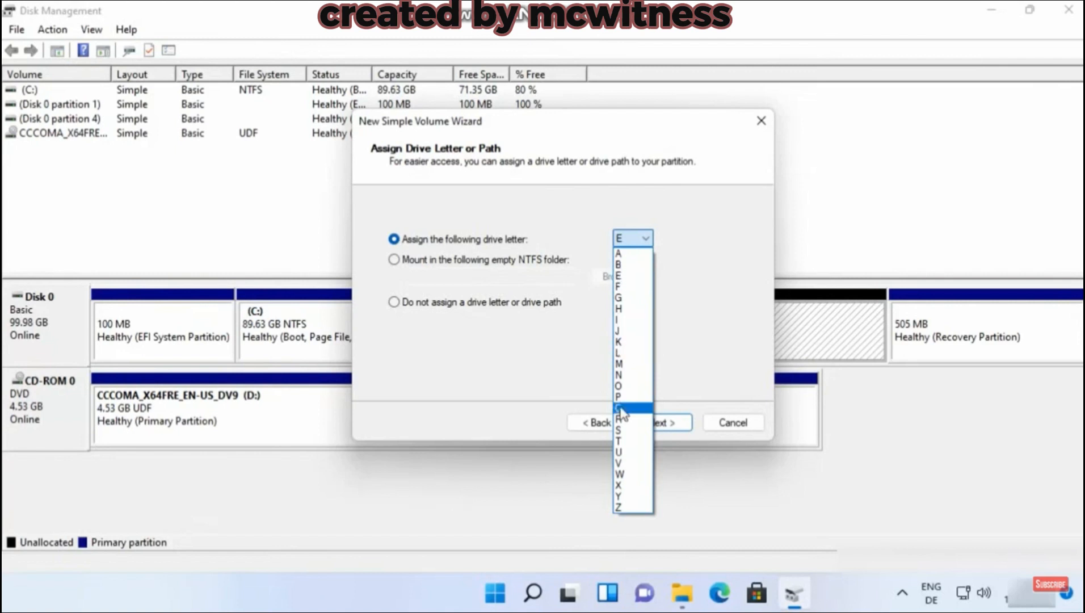
click(632, 282)
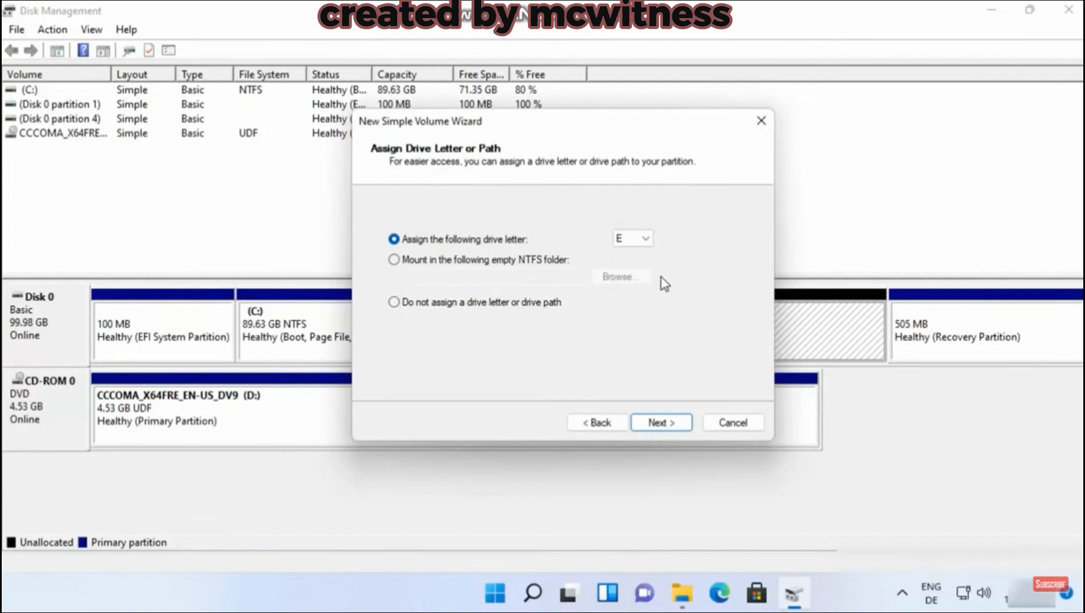
click(652, 427)
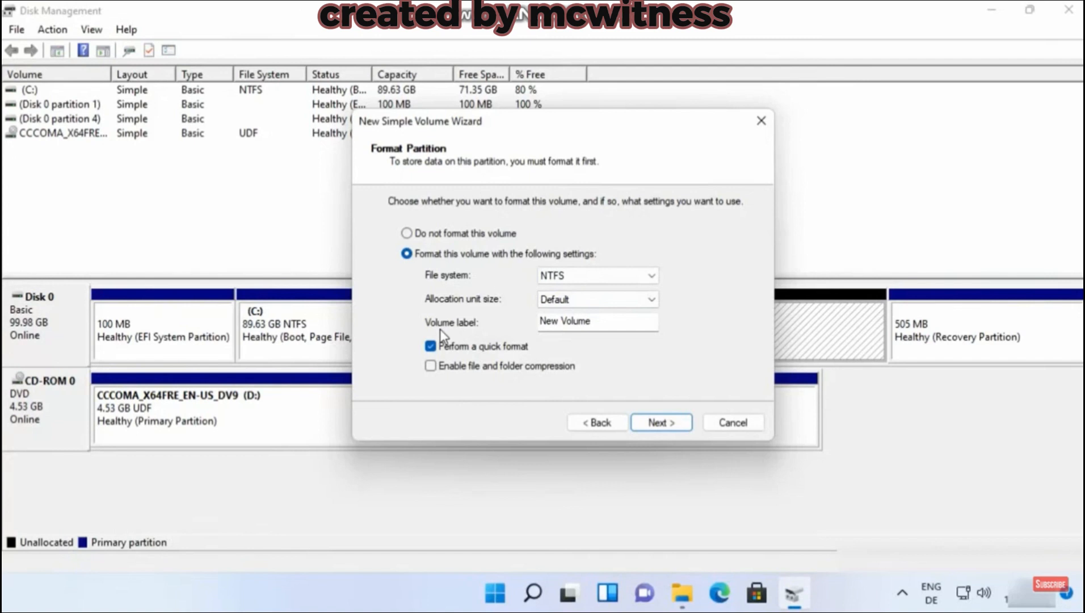
Label the new volume Data, keep NTFS with default allocation size and quick format, and finish creating it
double_click(591, 321)
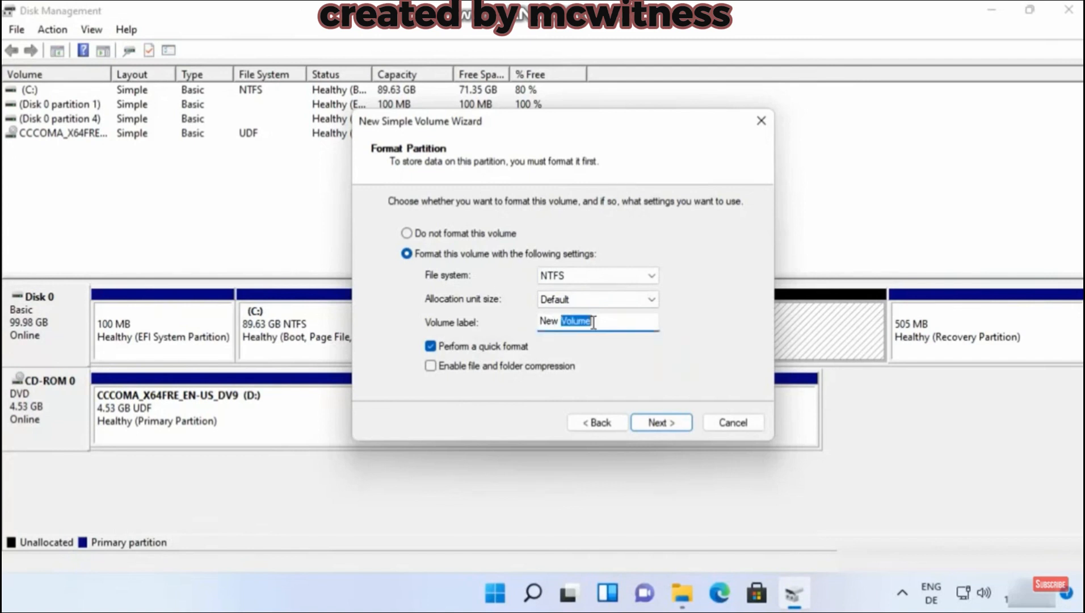
key(BackSpace)
key(BackSpace)
key(BackSpace)
key(BackSpace)
key(BackSpace)
text(Data)
click(661, 423)
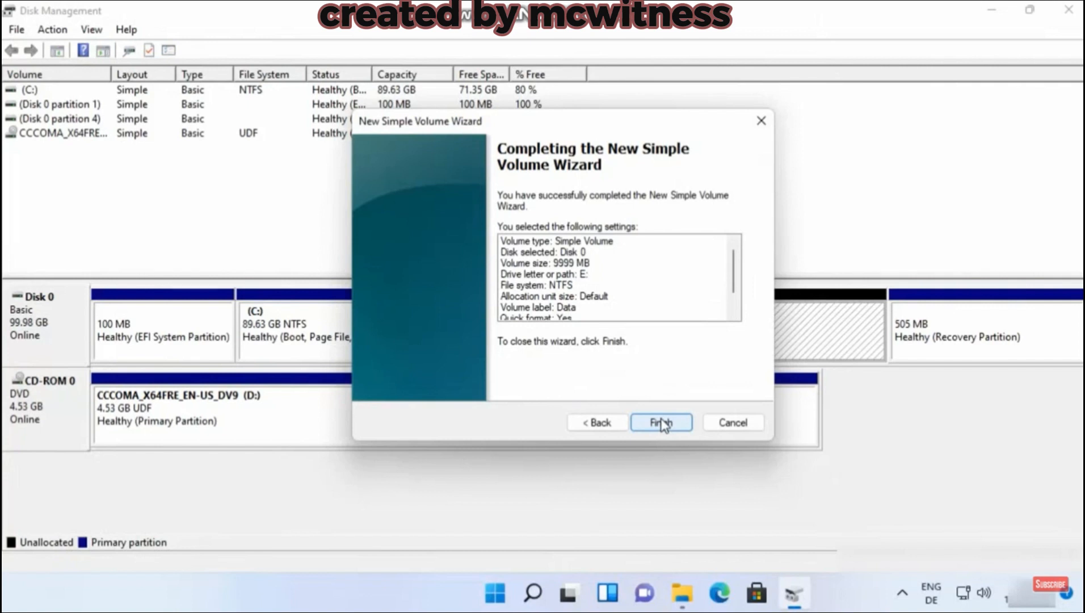
click(662, 424)
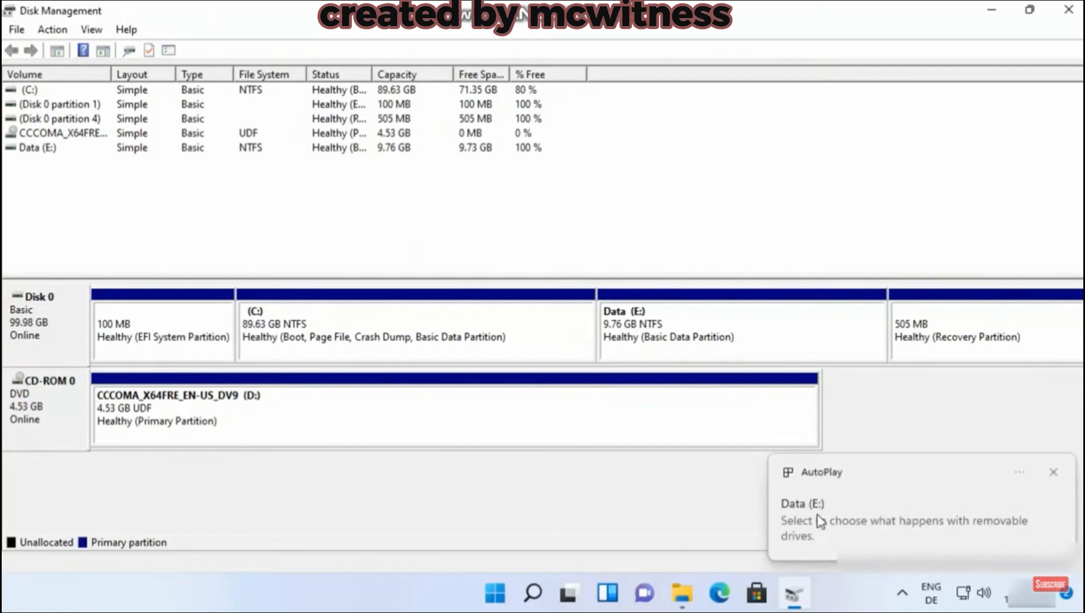
Check the Data (E:) drive under This PC, then open Disk Management within a maximized Computer Management window
click(683, 594)
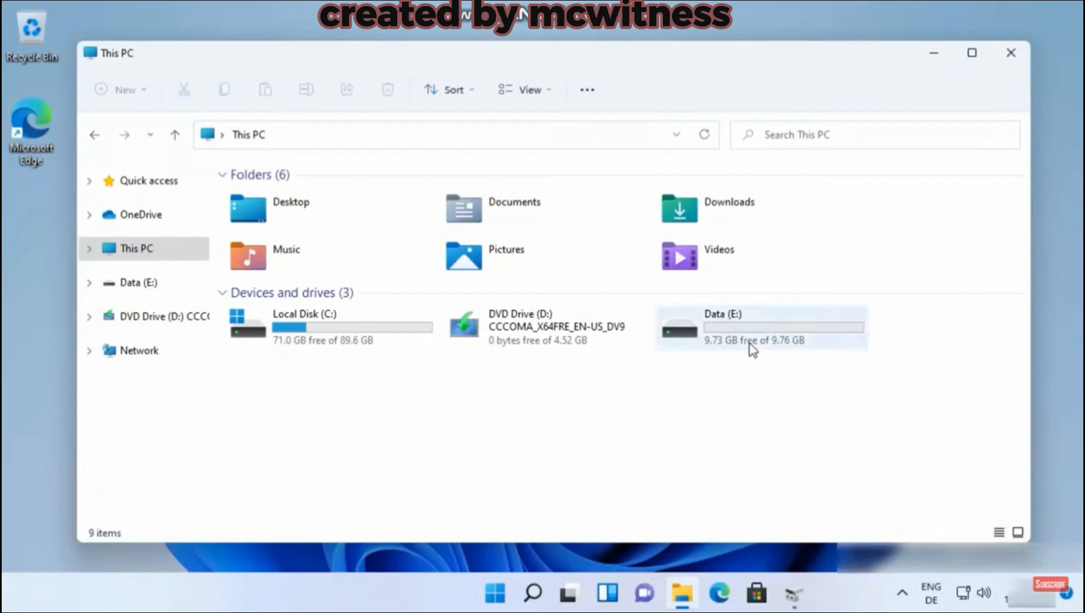
mouse_move(752, 348)
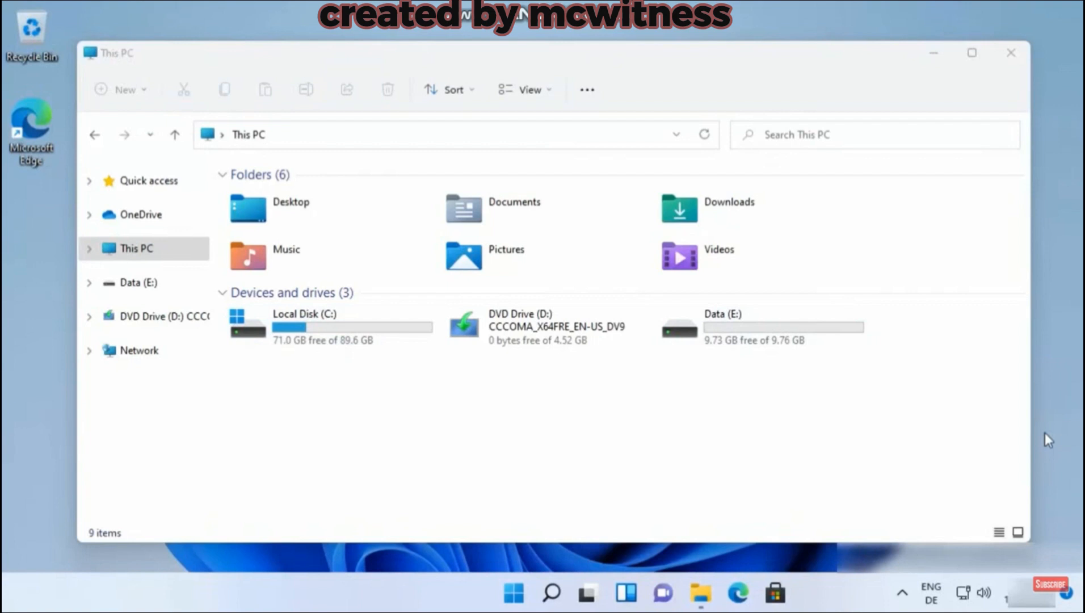
click(152, 258)
right_click(160, 255)
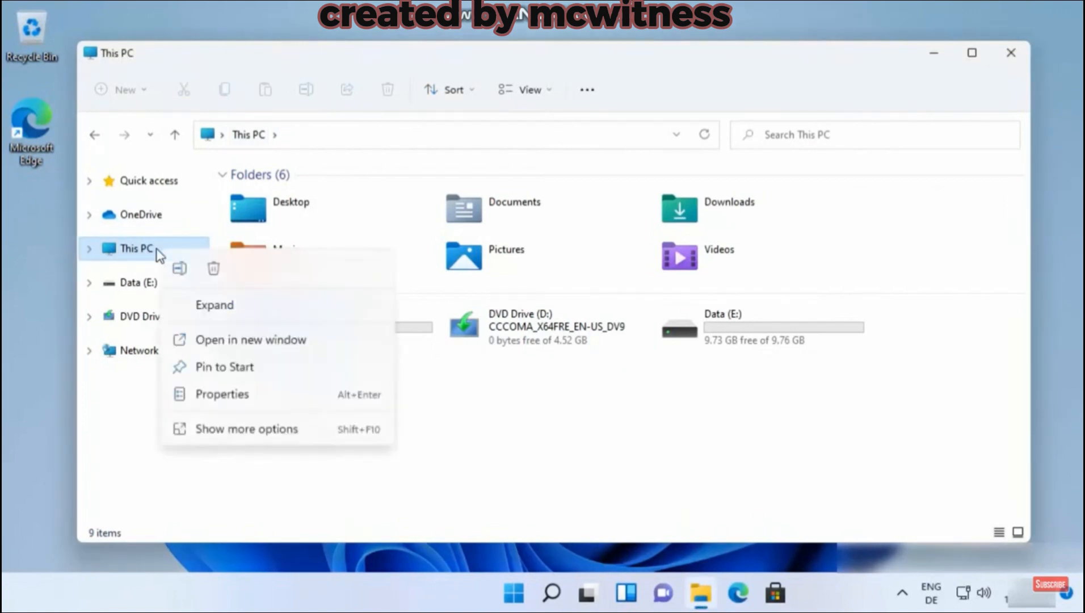
click(254, 434)
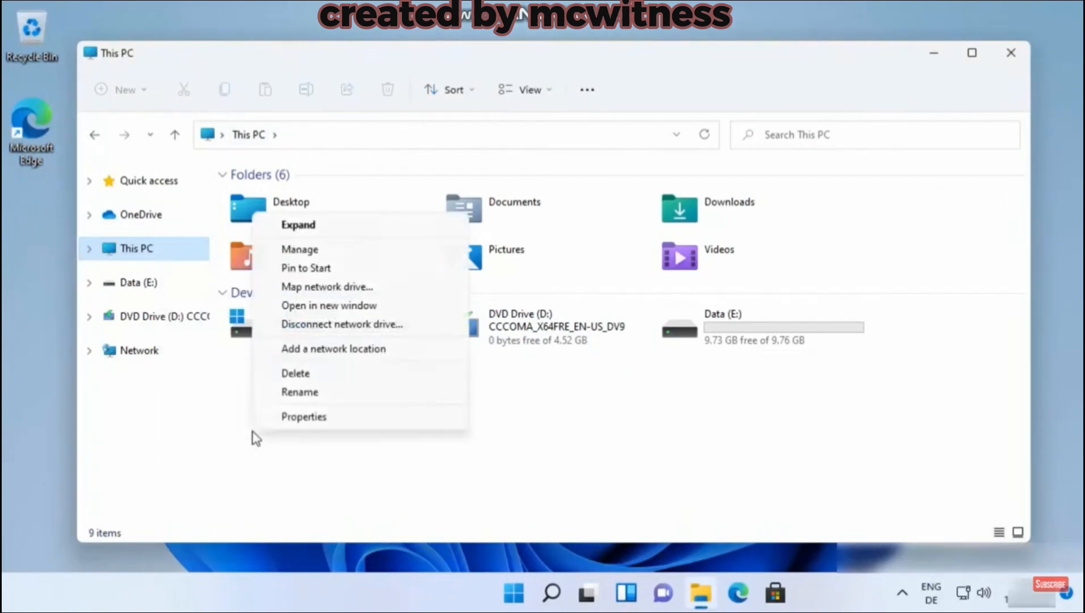
click(306, 253)
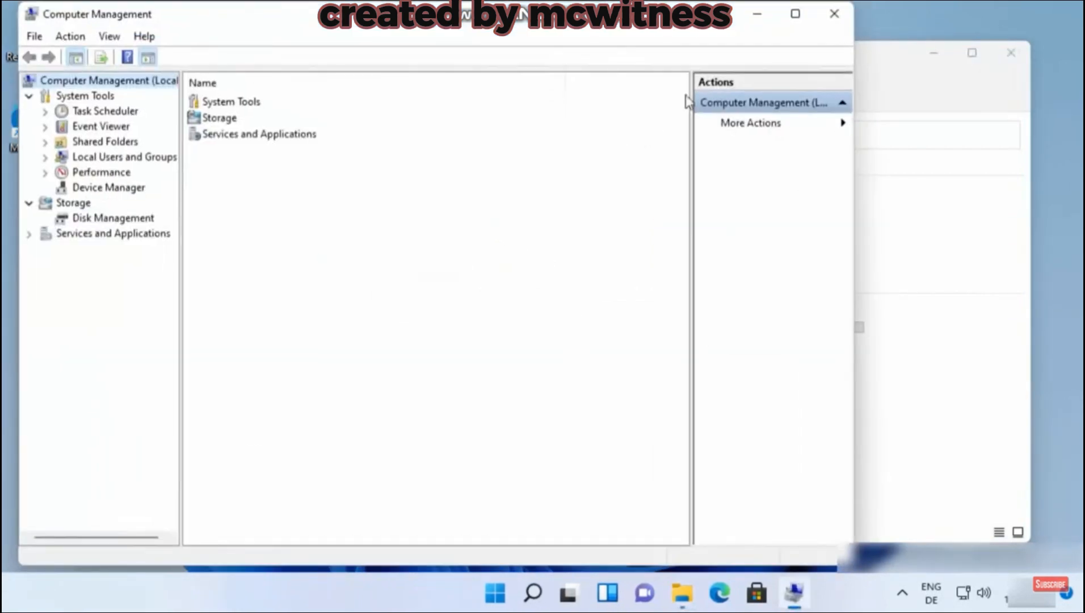
click(795, 14)
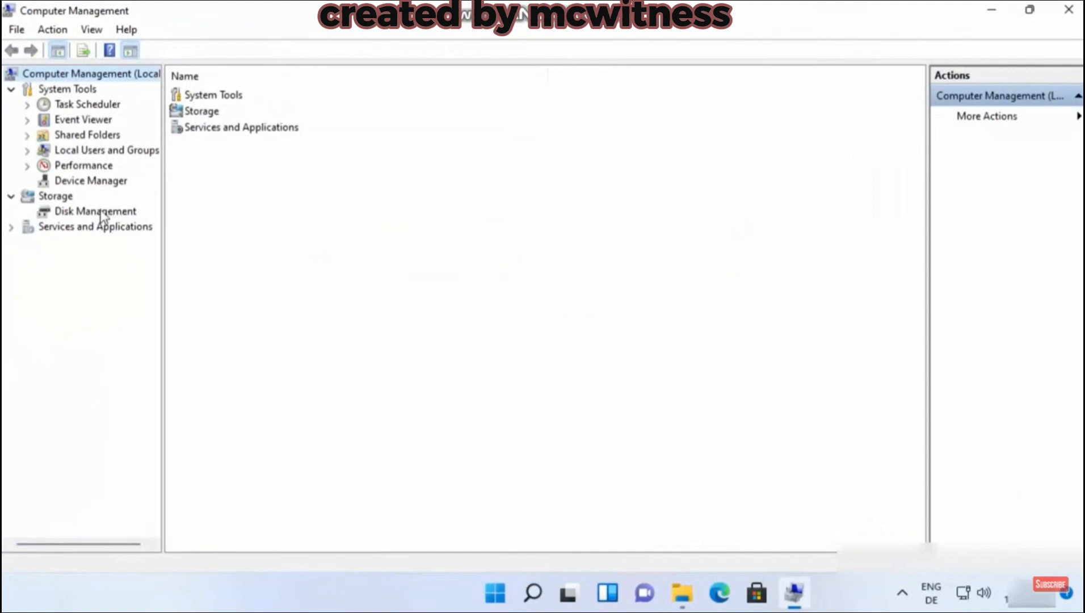
click(75, 212)
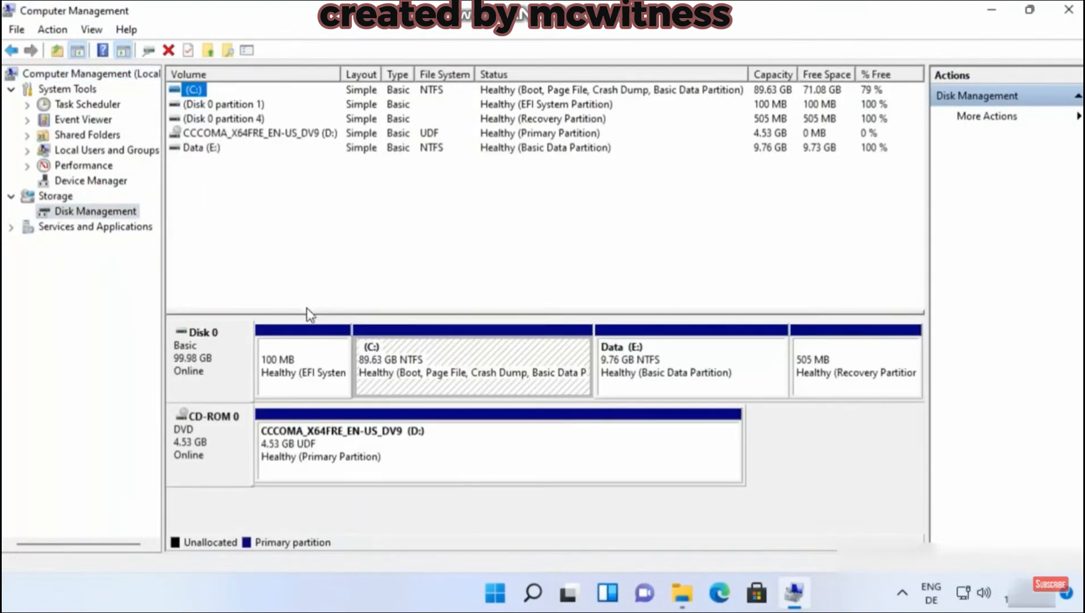
Delete the Data (E:) volume from Disk 0, accepting the loss of its data
click(647, 371)
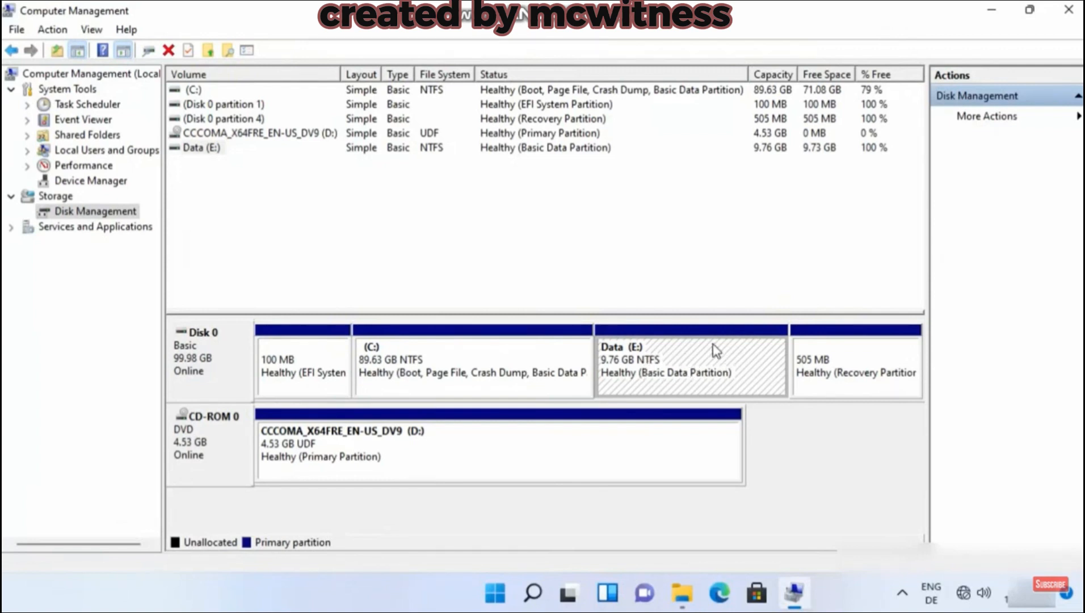
right_click(680, 362)
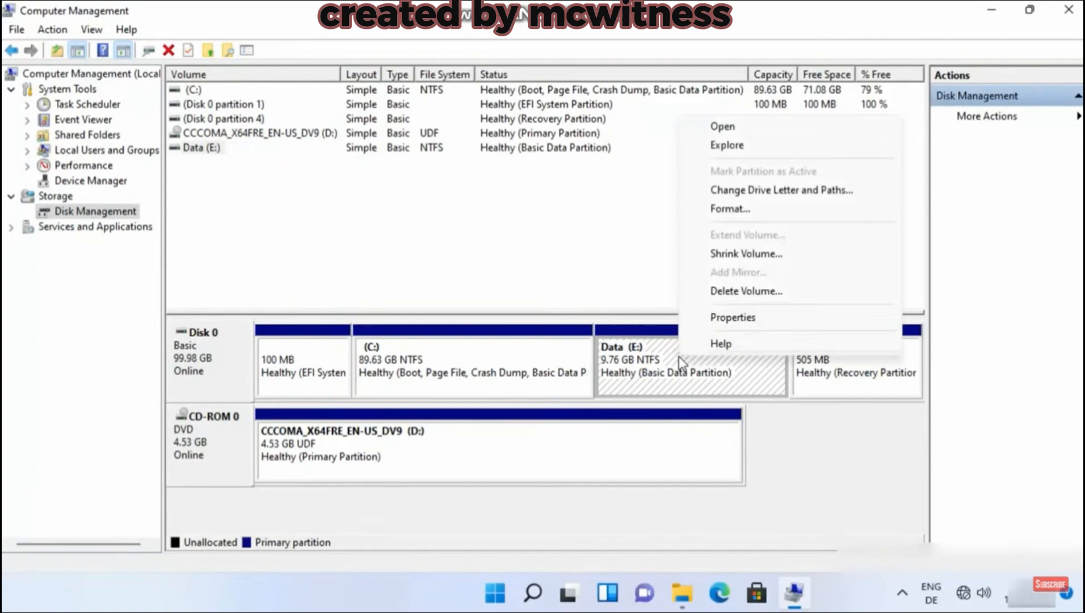
click(732, 292)
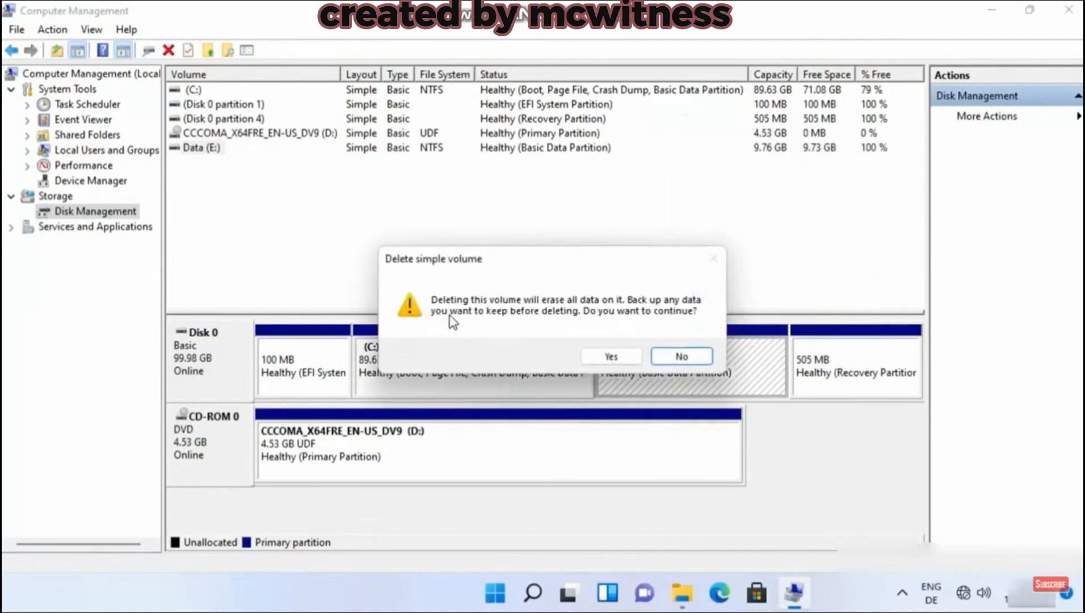
click(610, 358)
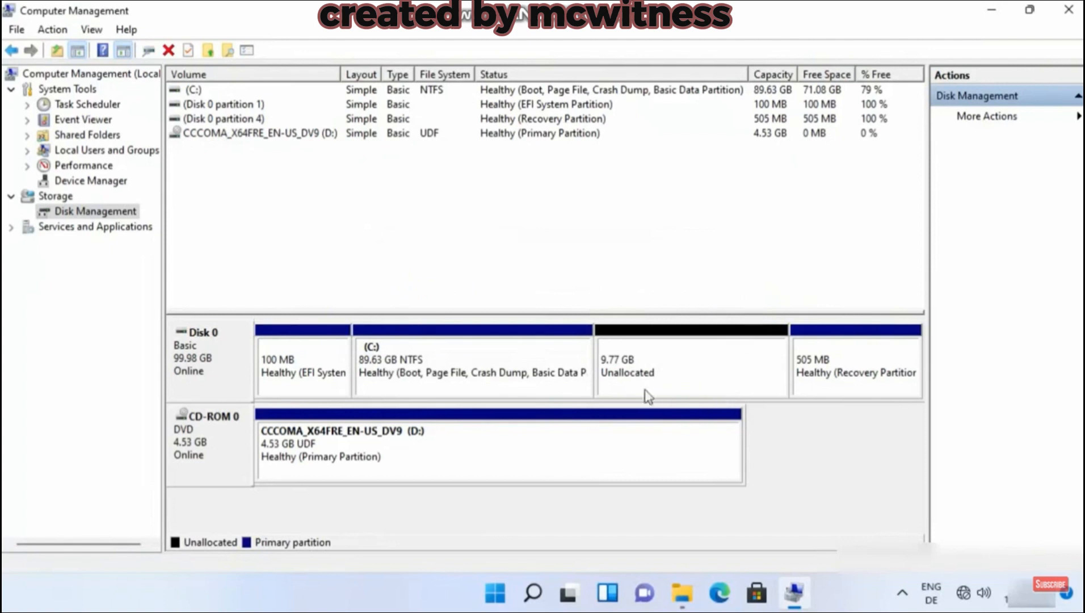
Extend the C: volume by the 9999 MB of unallocated space on Disk 0, then check the drives under This PC
click(655, 363)
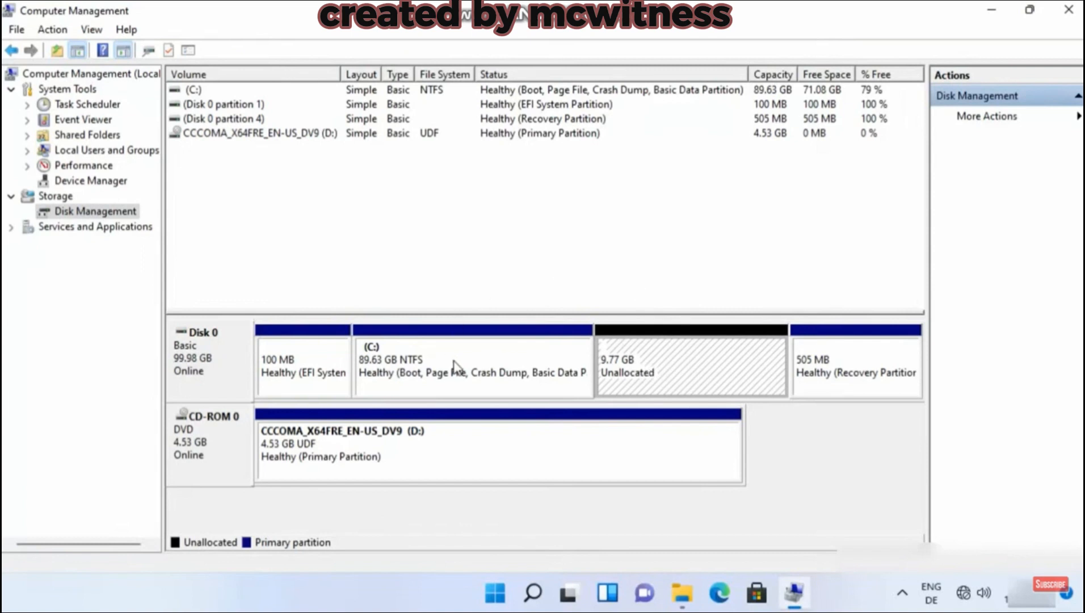
click(503, 366)
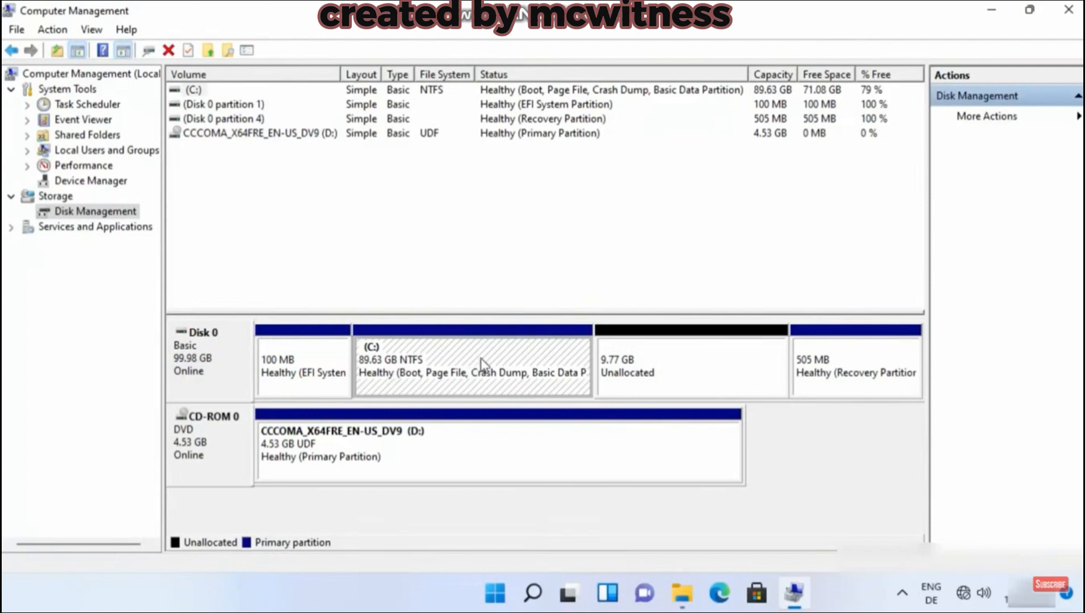
right_click(485, 359)
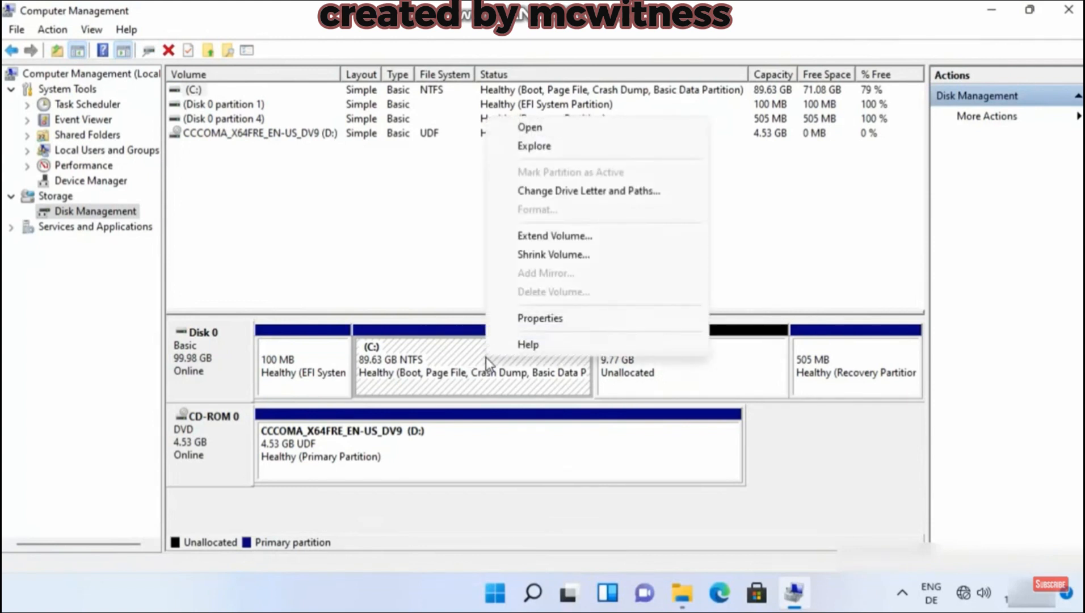
click(564, 241)
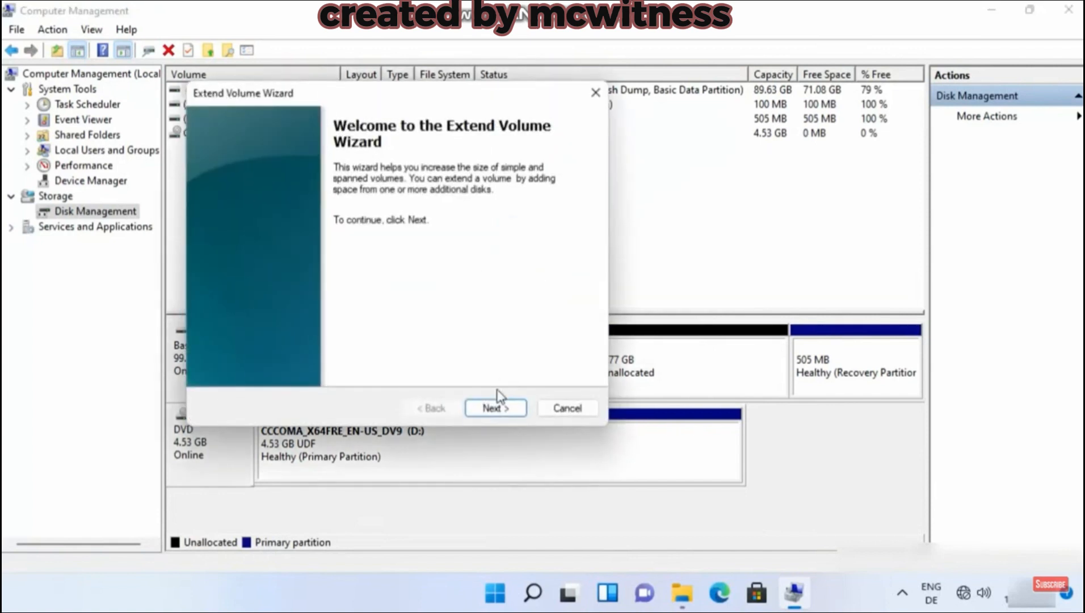
click(496, 408)
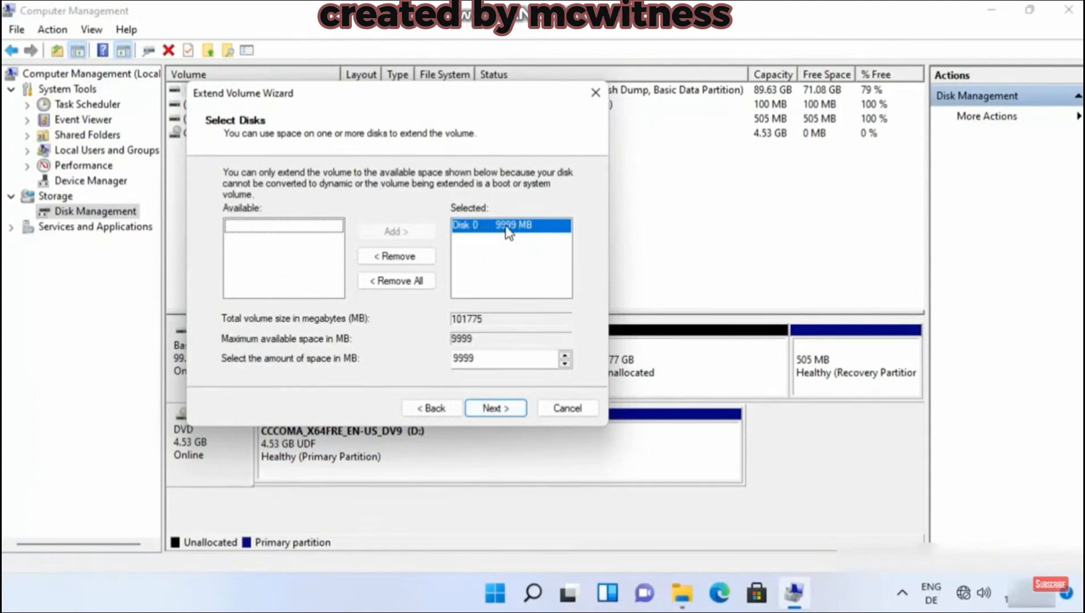
drag(476, 86, 418, 96)
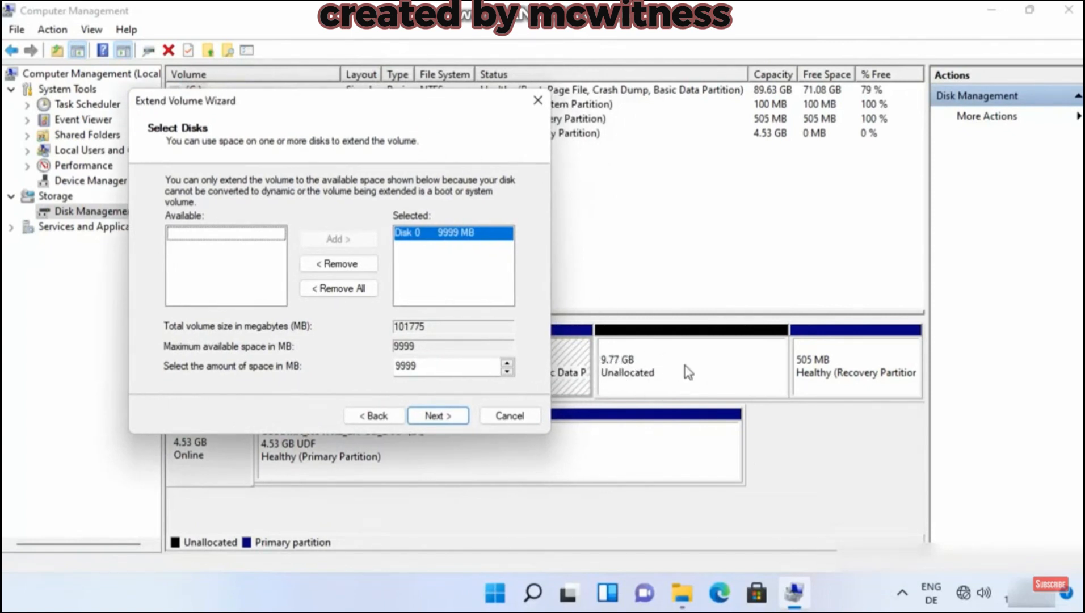
drag(369, 110, 500, 116)
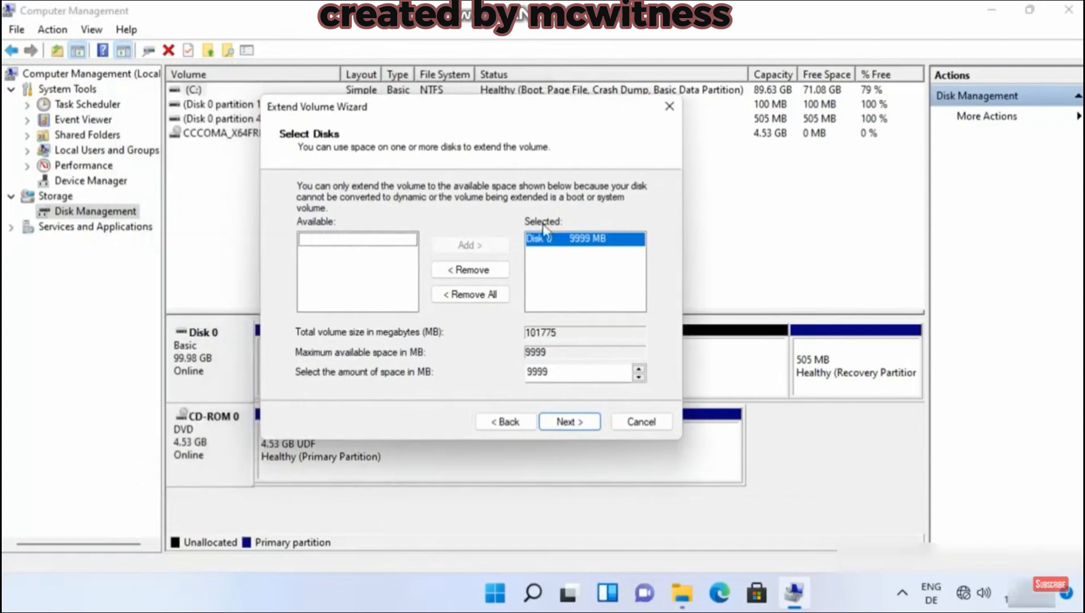
click(569, 421)
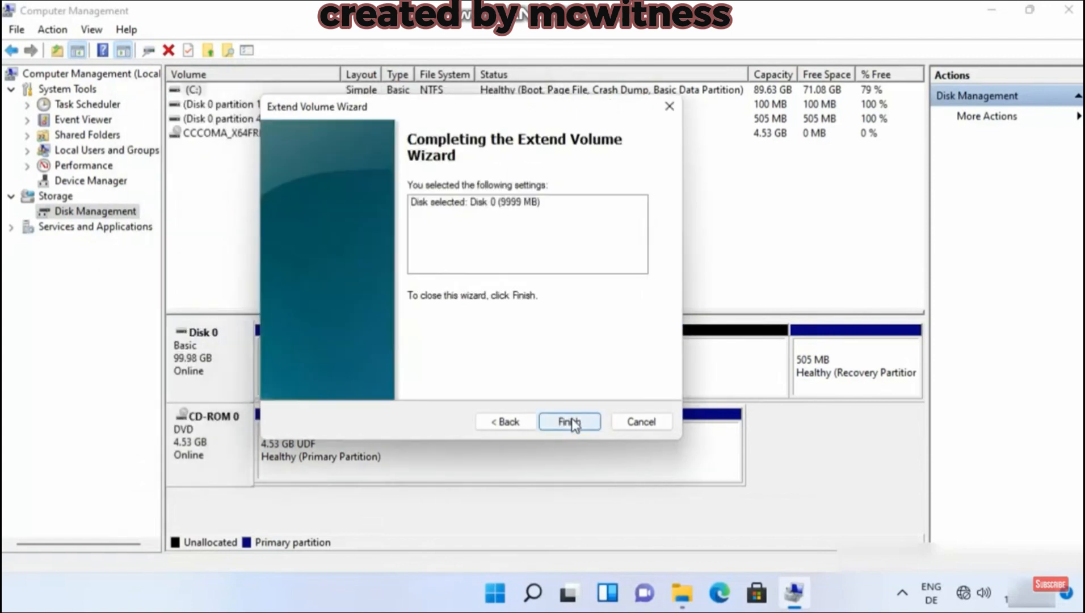
click(569, 422)
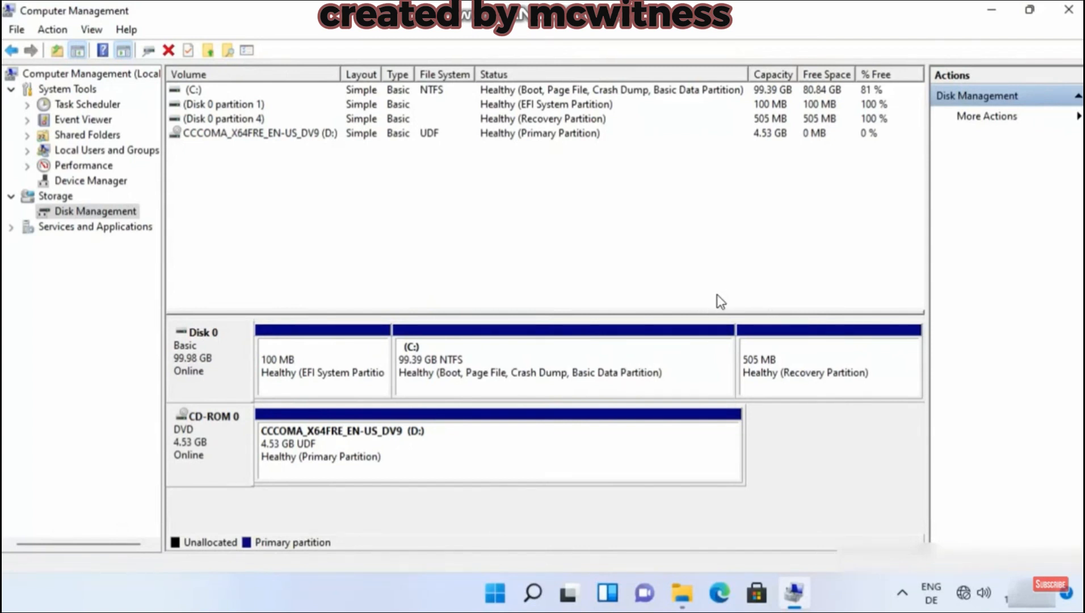
click(995, 15)
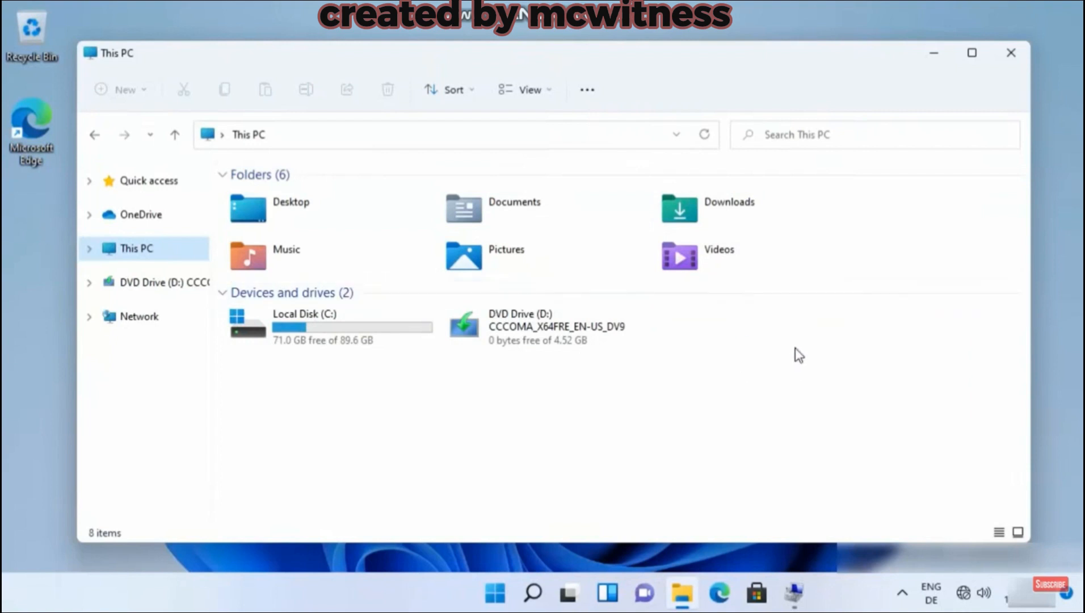
click(763, 357)
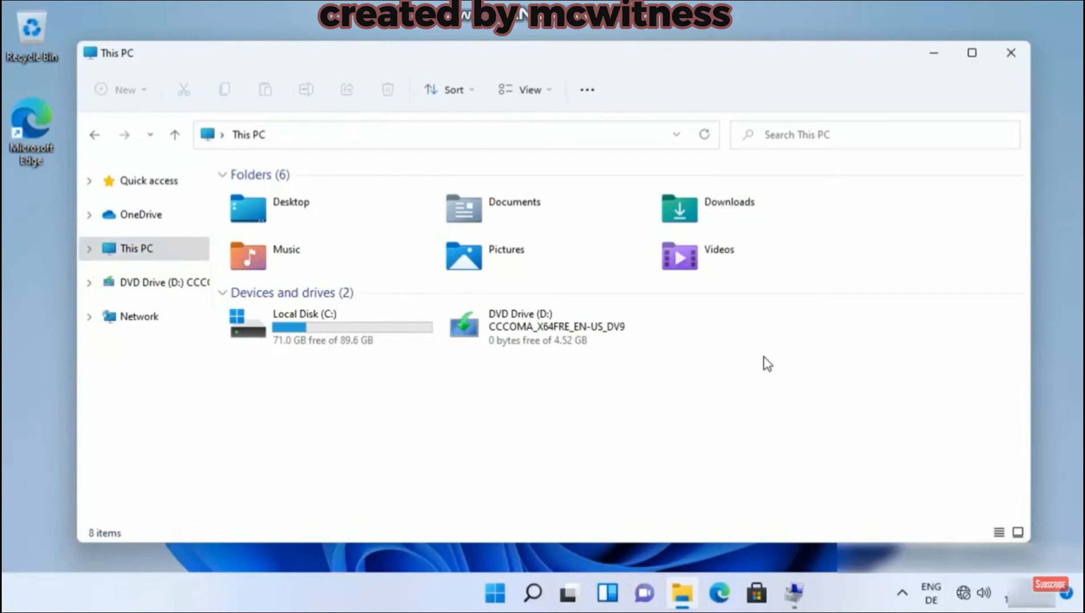